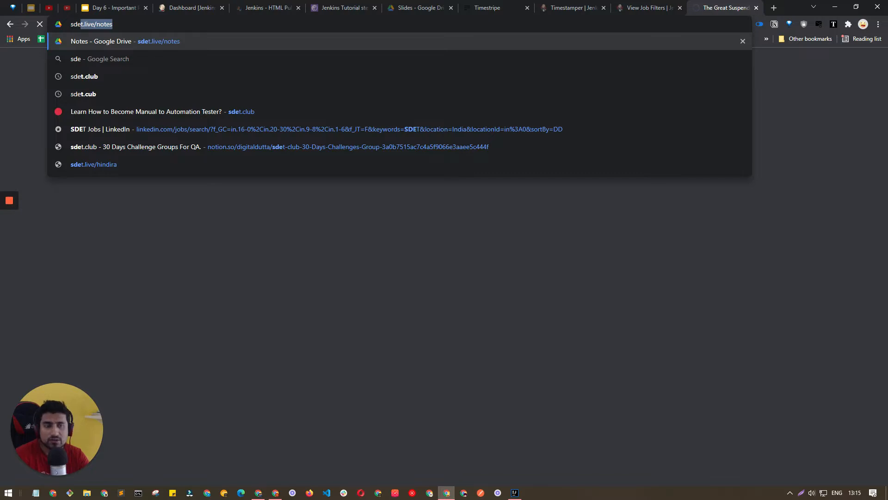
Open sdet.live/notes, go to Projects and Resources inside Jenkins Tutorial, and look at the Java-TestNG-Selenium project in IntelliJ IDEA
key("Return")
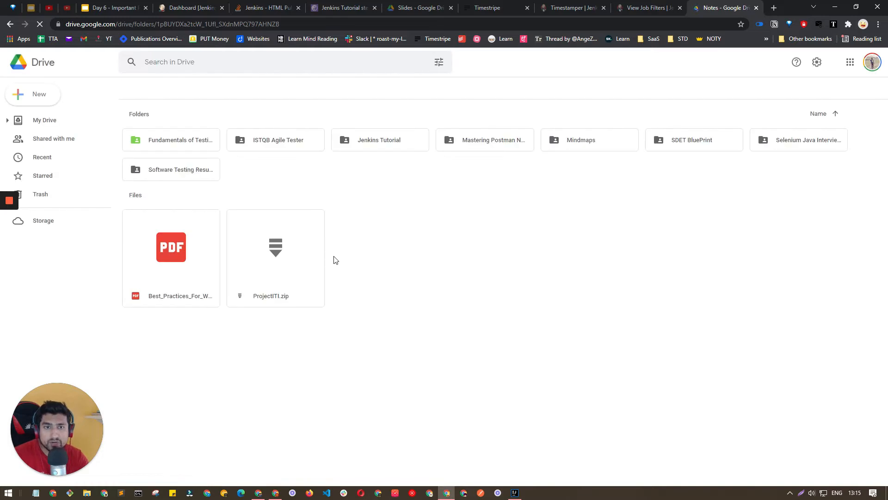
double_click(398, 146)
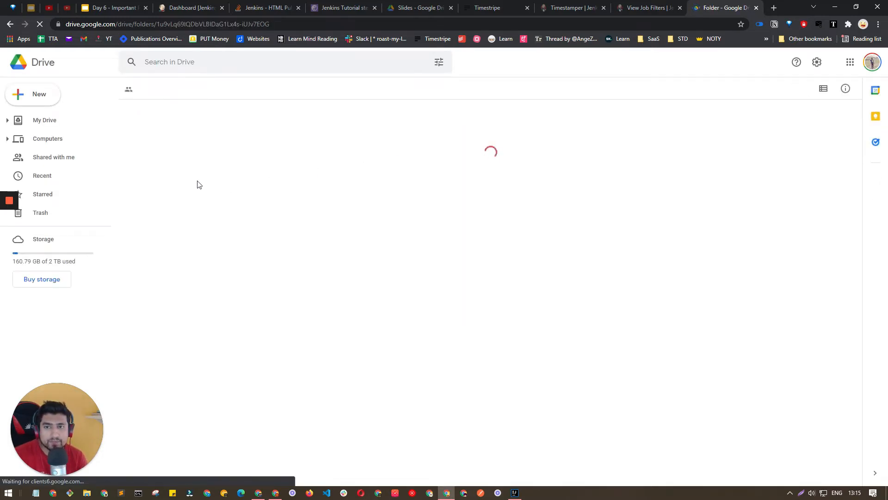
double_click(173, 145)
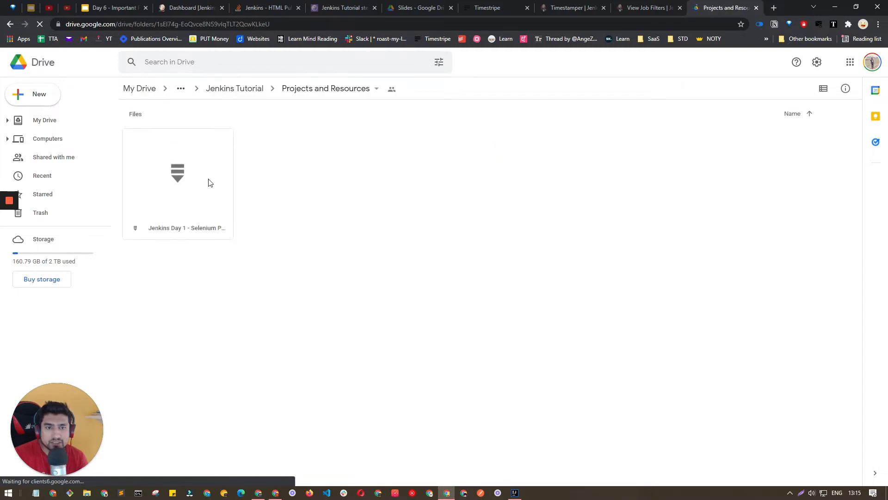
left_click(515, 493)
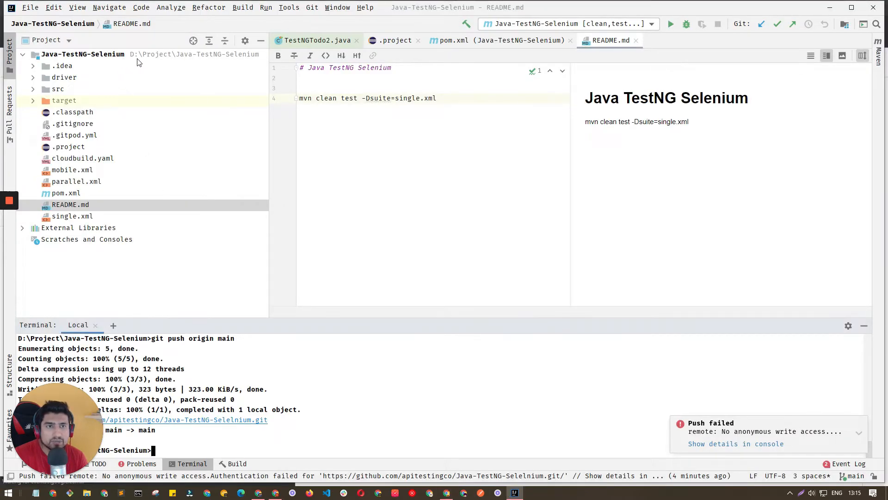
left_click(830, 10)
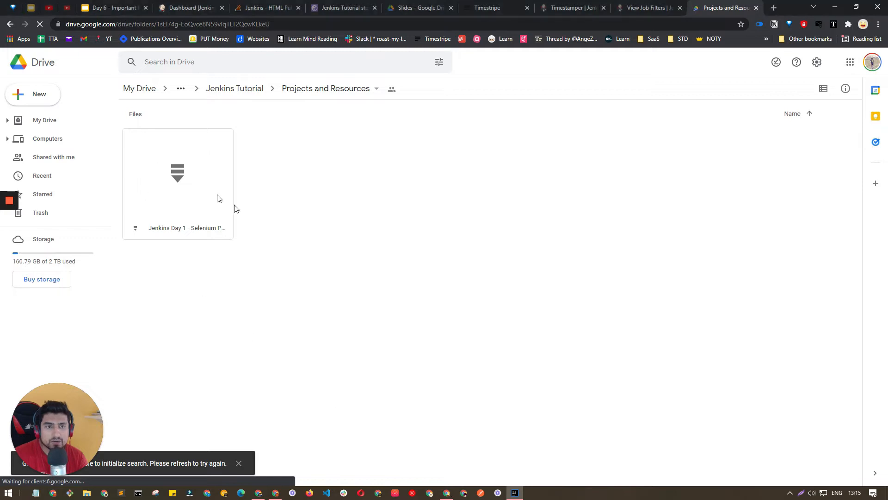
Switch to the browser window with GitHub and create a new public repository named Java-Test
left_click(449, 493)
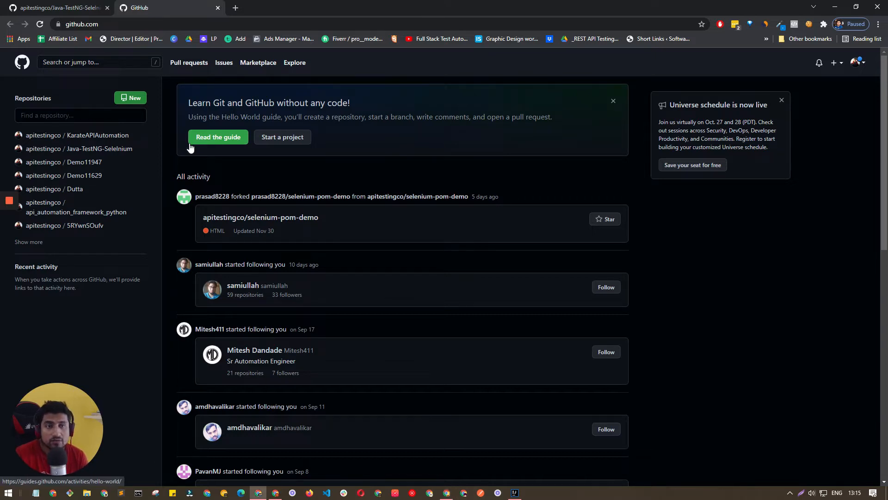
left_click(305, 137)
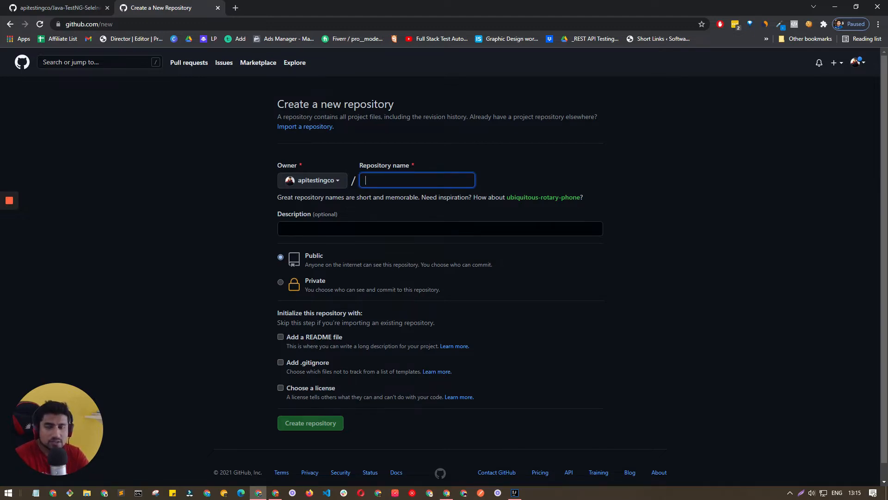
type("Jaba")
key("BackSpace")
key("BackSpace")
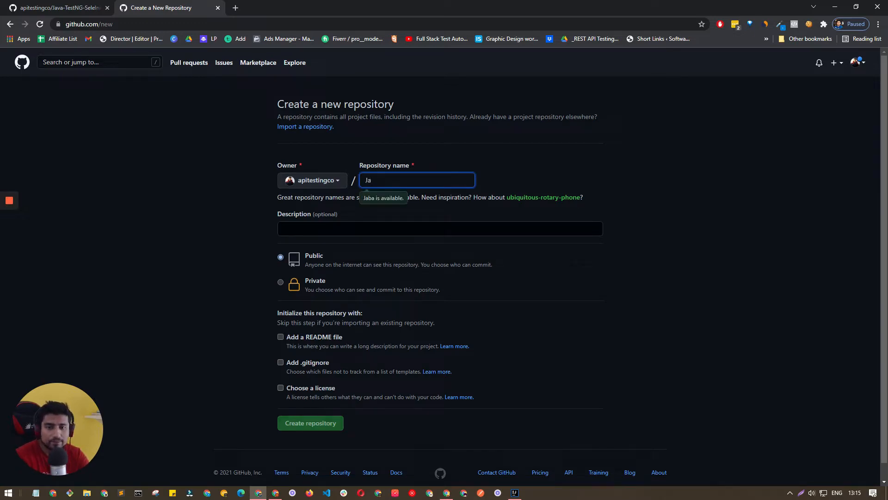
type("va-Test")
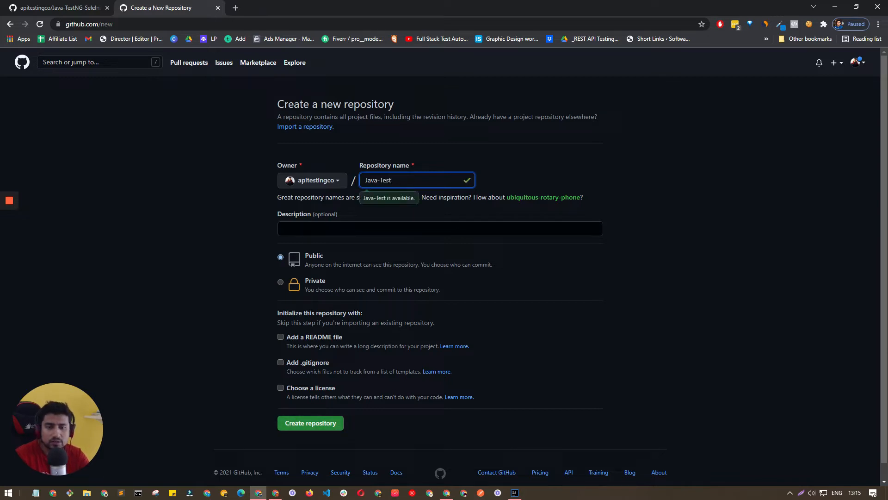
left_click(265, 267)
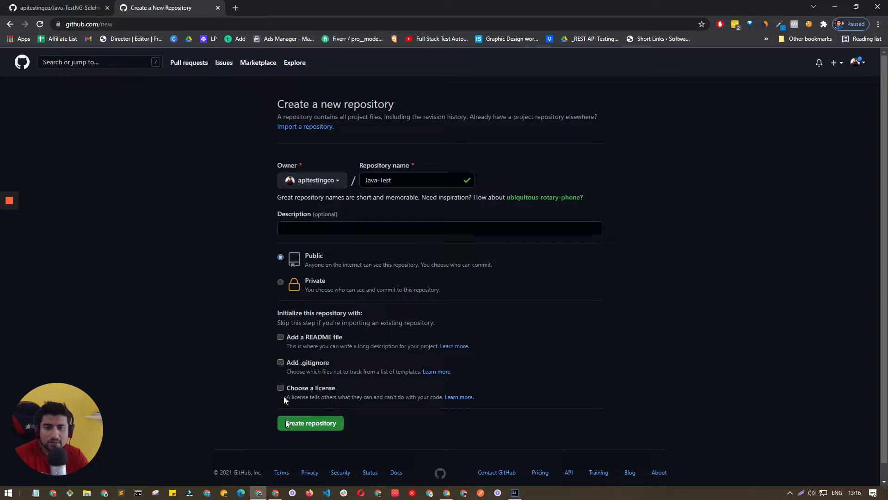
left_click(301, 423)
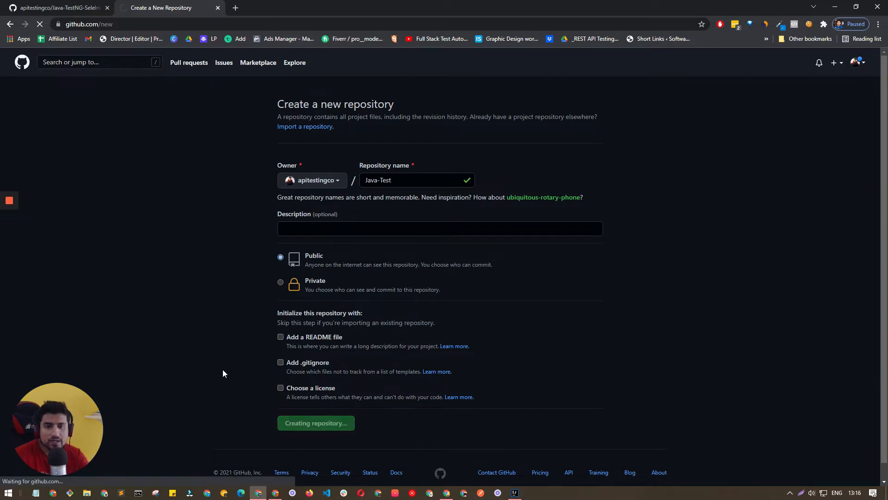
Highlight the three commands for pushing an existing repository on the Java-Test setup page
scroll(139, 326, "down", 1)
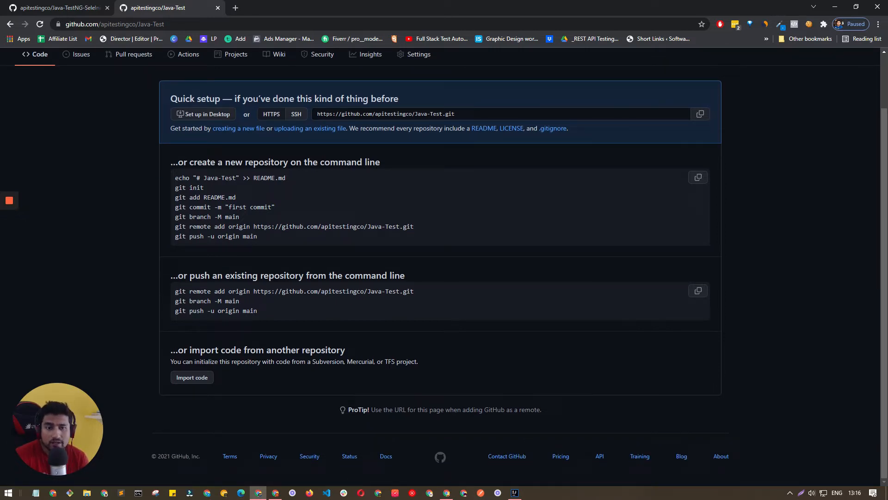
left_click_drag(175, 291, 257, 312)
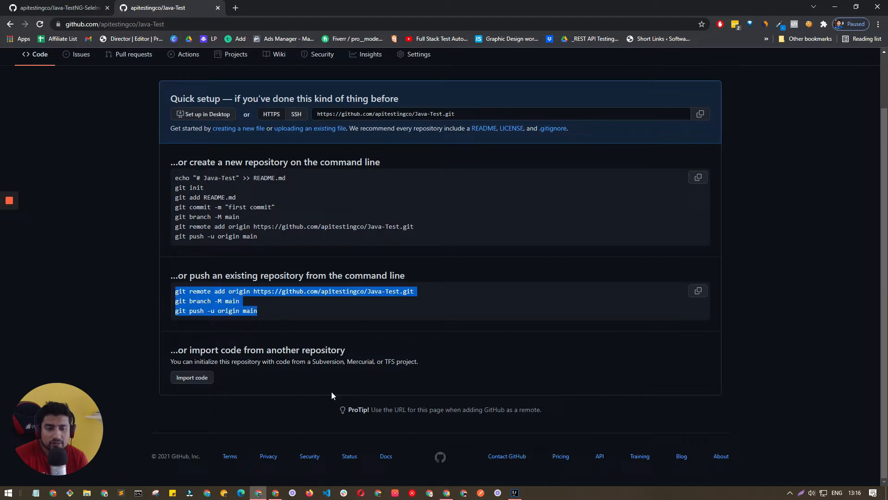
Switch to IntelliJ IDEA, clear the terminal with cls, and enlarge the terminal pane
left_click(515, 493)
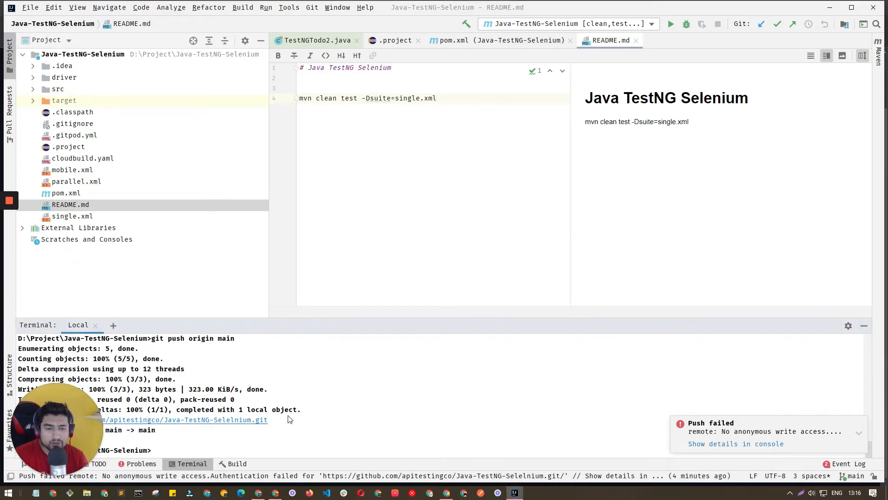
type("clear")
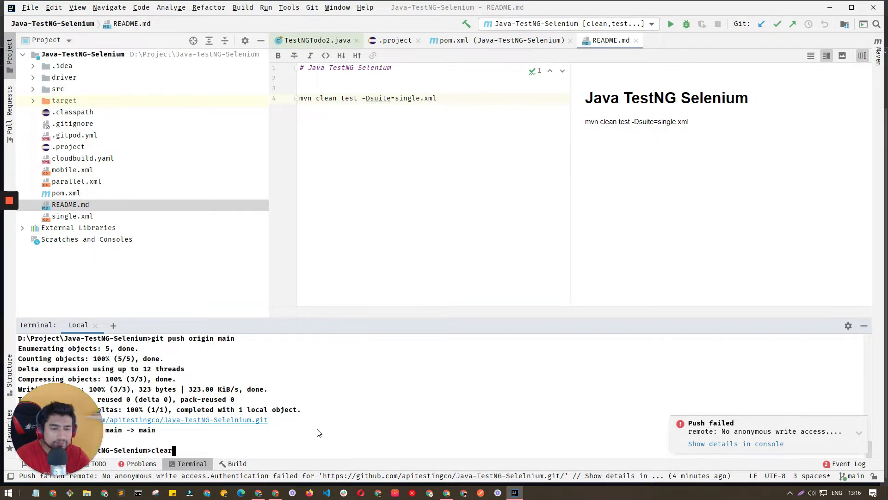
key("Return")
type("cls")
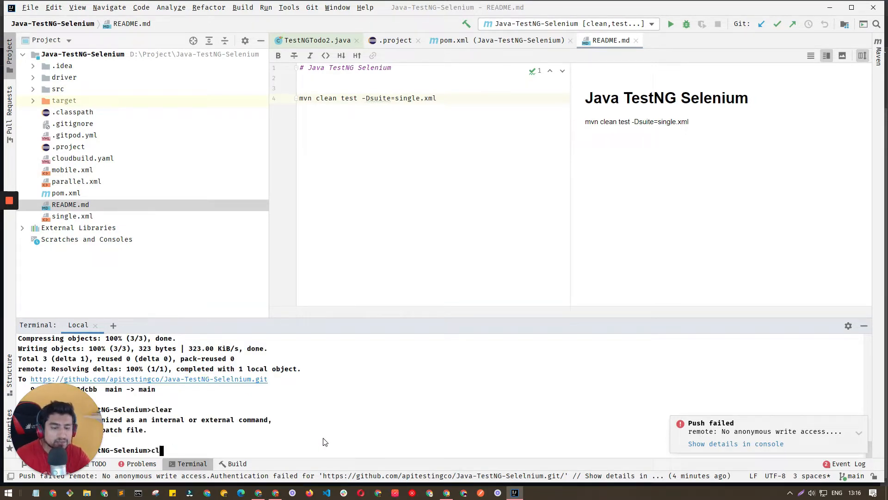
key("Return")
left_click_drag(363, 317, 362, 151)
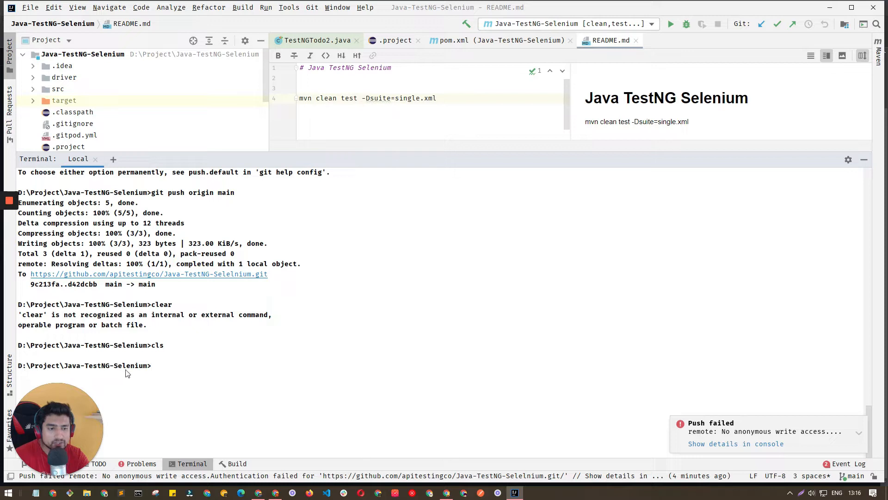
Run git init in the Java-TestNG-Selenium folder and clear the terminal output with cls
type("git")
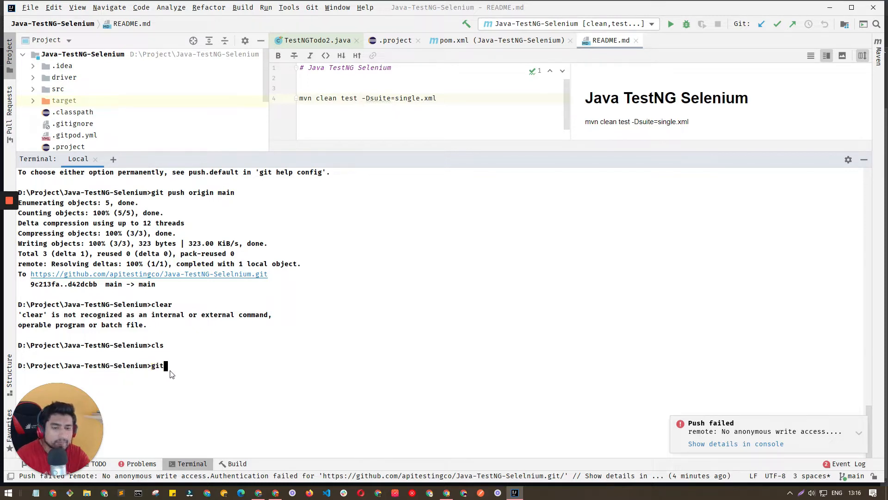
type(" init")
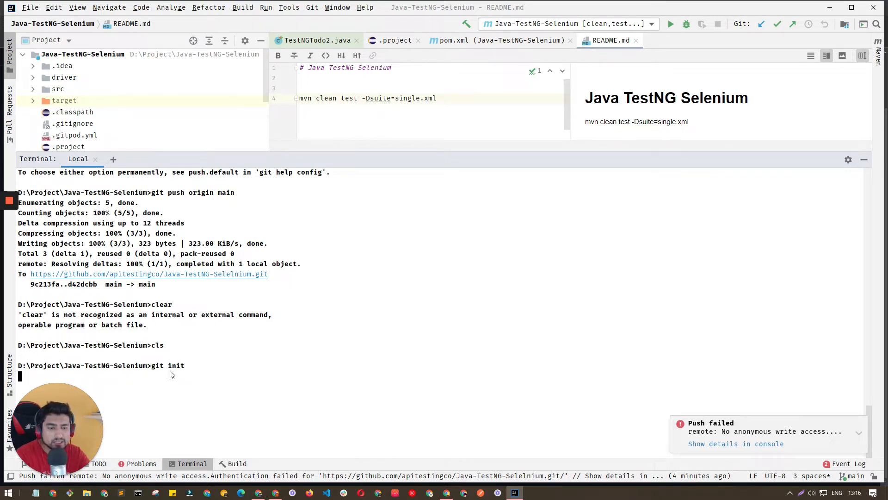
type("clear")
key("Return")
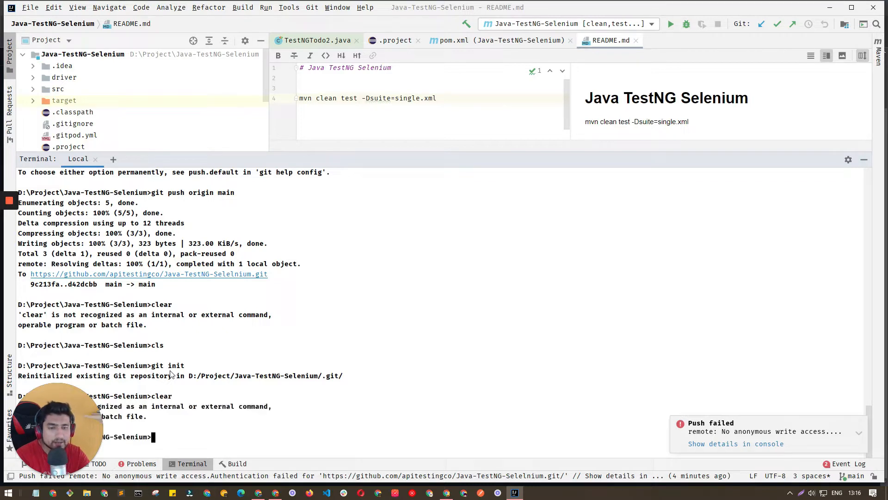
type("cls")
key("Return")
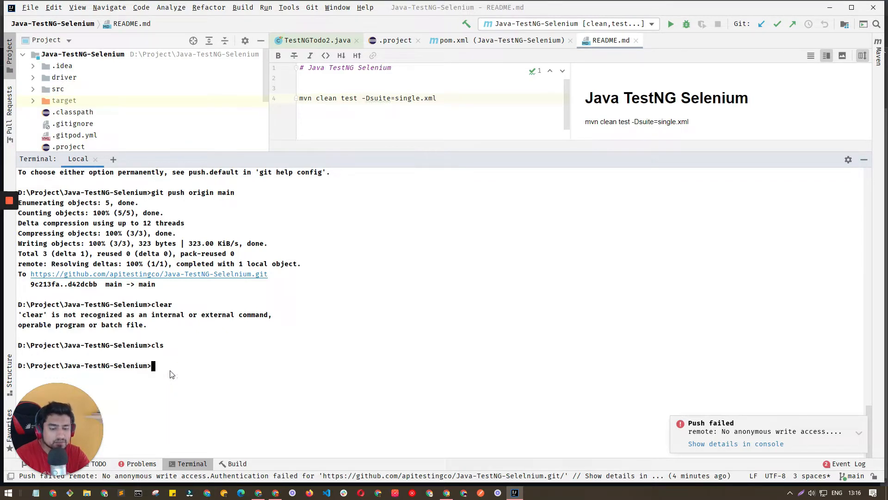
type("git init")
key("BackSpace")
key("BackSpace")
key("BackSpace")
key("BackSpace")
key("BackSpace")
key("BackSpace")
key("BackSpace")
key("BackSpace")
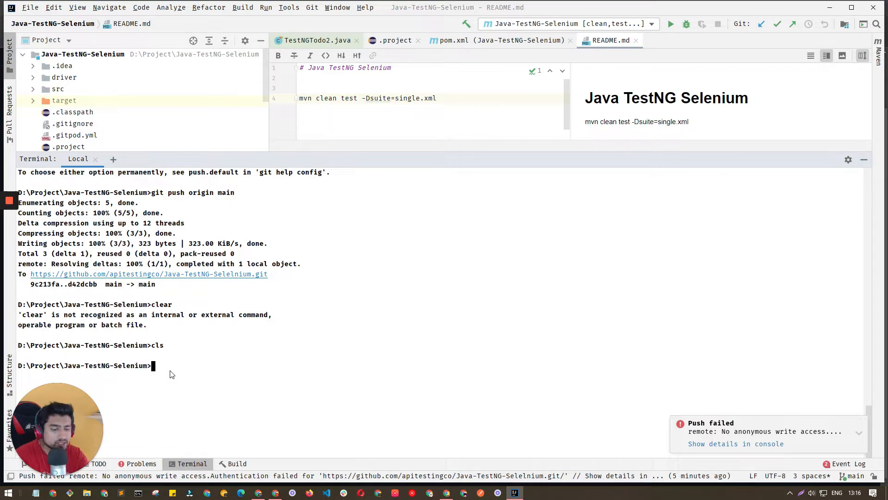
key("ctrl+r")
type("git")
key("BackSpace")
key("BackSpace")
key("BackSpace")
key("BackSpace")
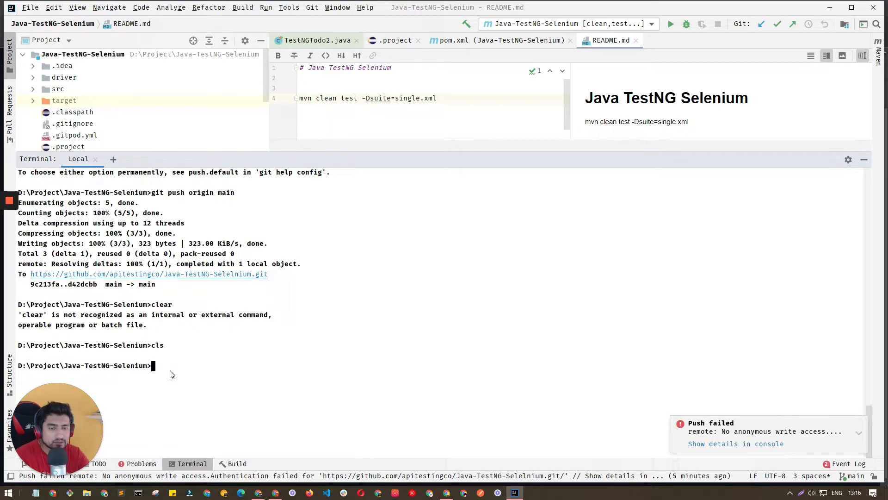
key("ctrl+r")
key("BackSpace")
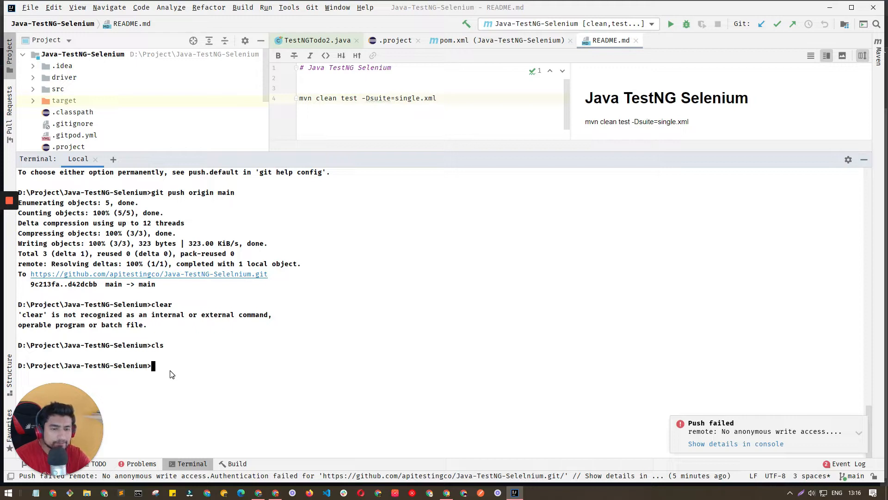
Recall the earlier git remote set-url origin command from the terminal history without running it
key("Up")
key("Up")
key("Up")
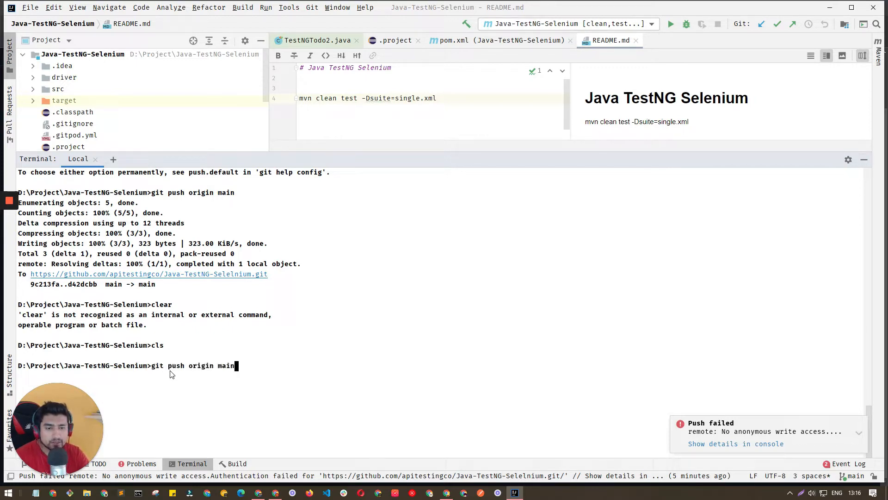
key("Up")
key("Up")
key("Up")
key("Up")
key("Up")
key("Up")
key("Up")
key("Up")
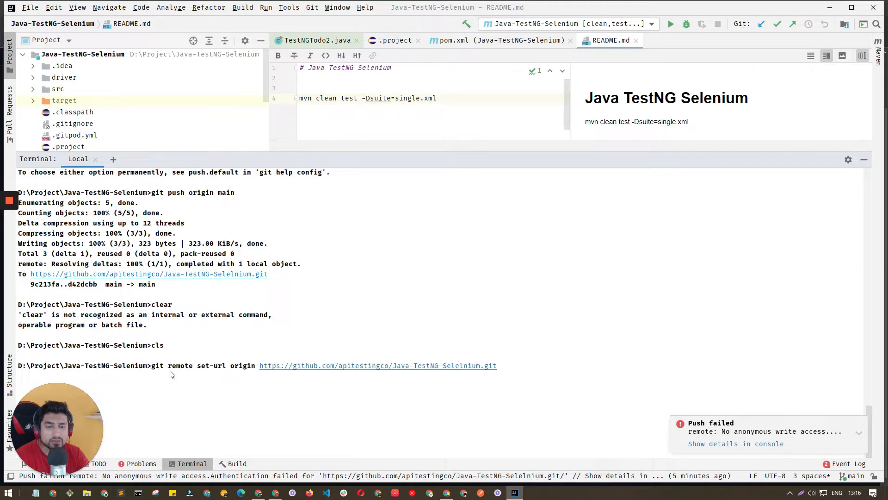
Copy the Java-Test repository URL from GitHub's push commands and return to the IntelliJ IDEA terminal
key("alt+Tab")
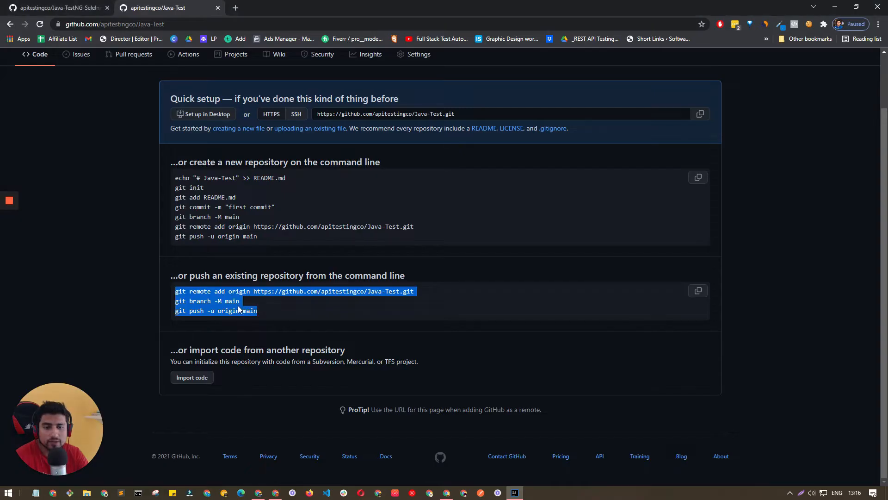
left_click(257, 300)
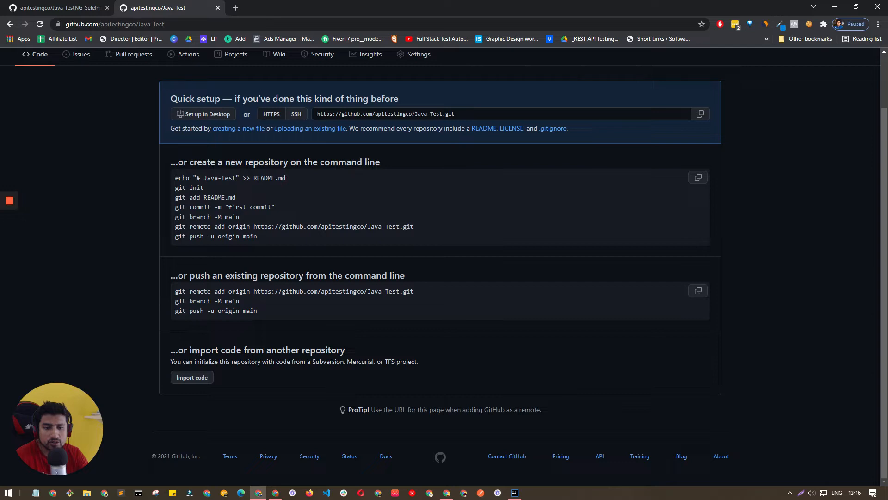
left_click_drag(254, 291, 425, 296)
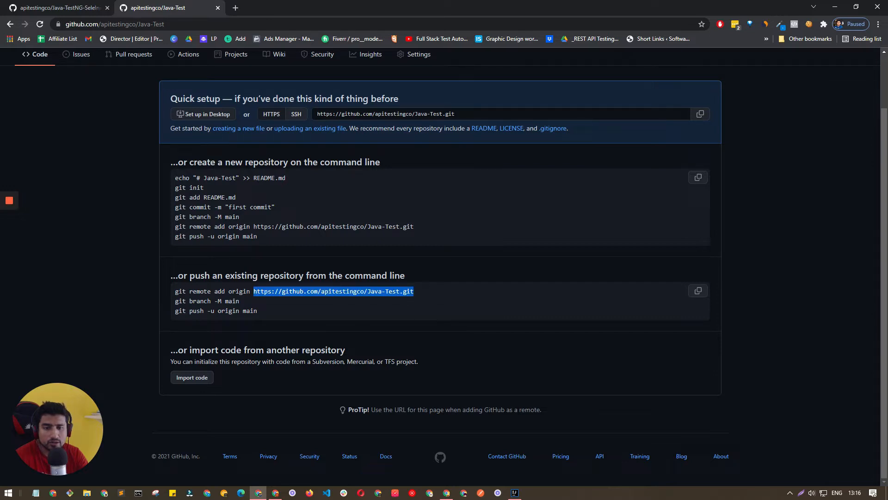
key("alt+Tab")
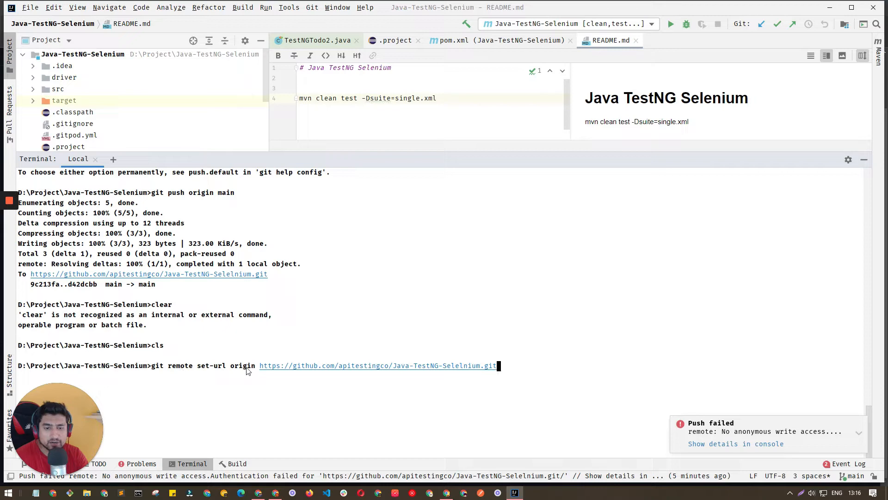
Compare GitHub's git remote add origin command for Java-Test with the recalled set-url command in the terminal
key("alt+Tab")
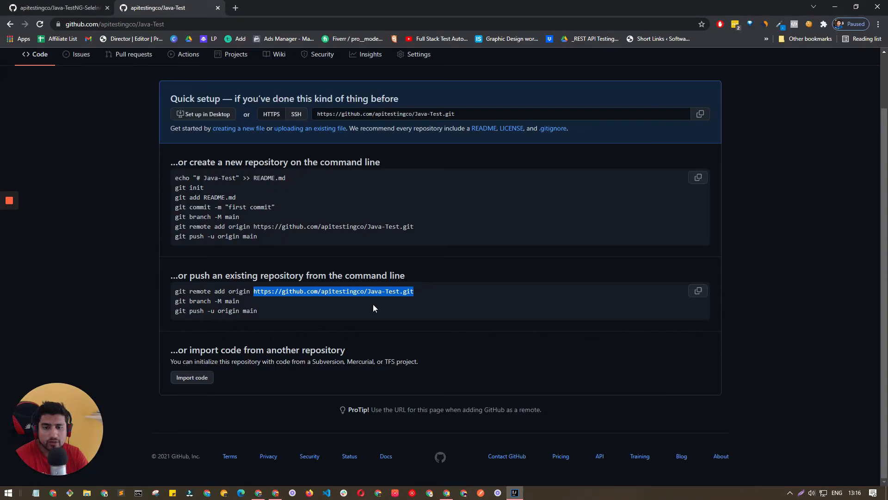
left_click(375, 303)
key("alt+Tab")
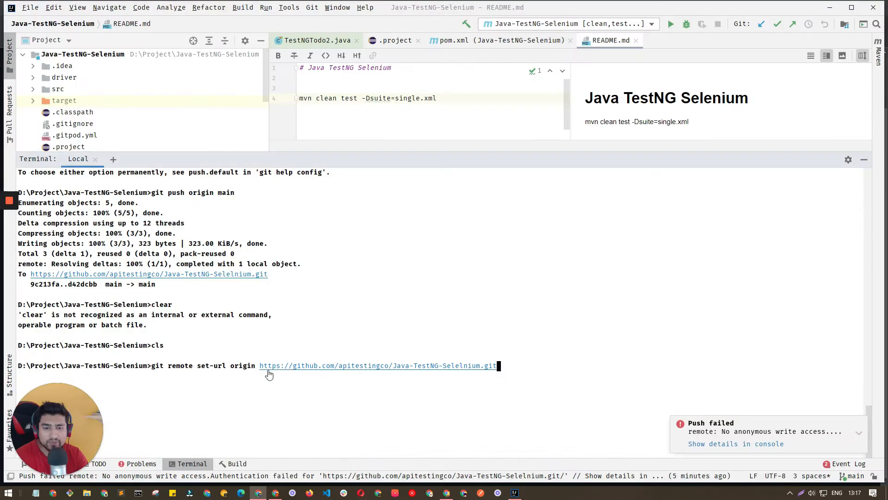
key("alt+Tab")
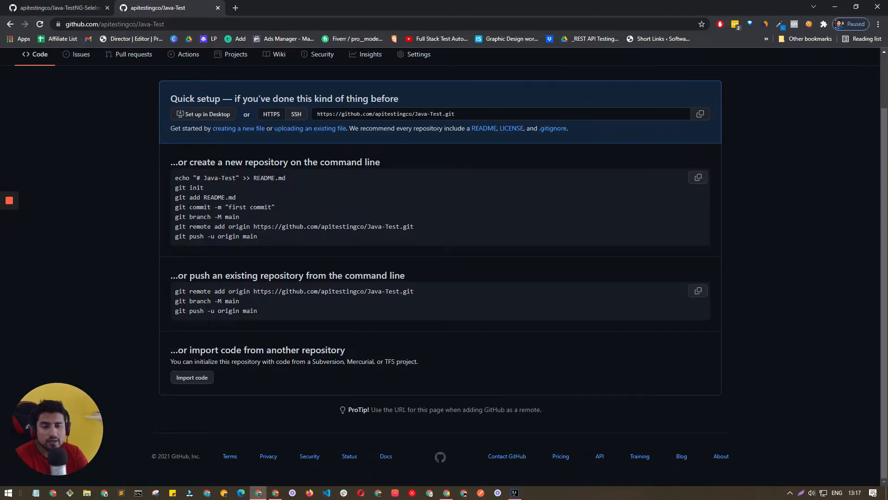
key("alt+Tab")
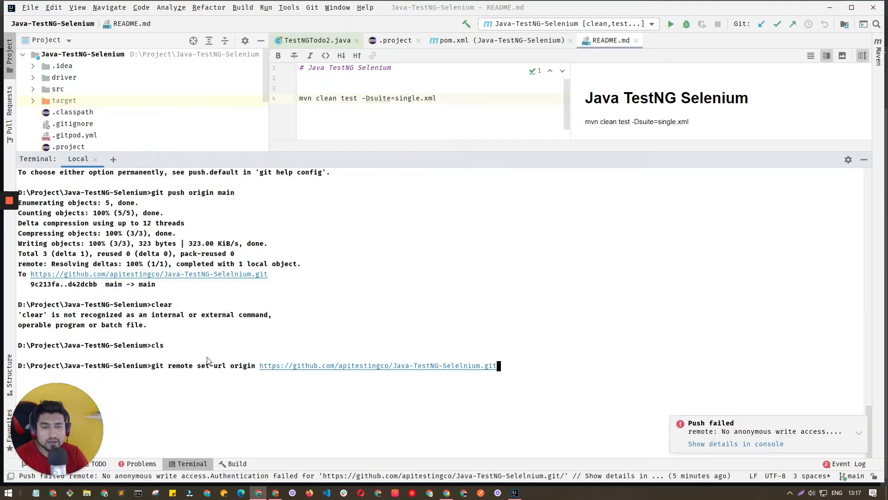
left_click(148, 356)
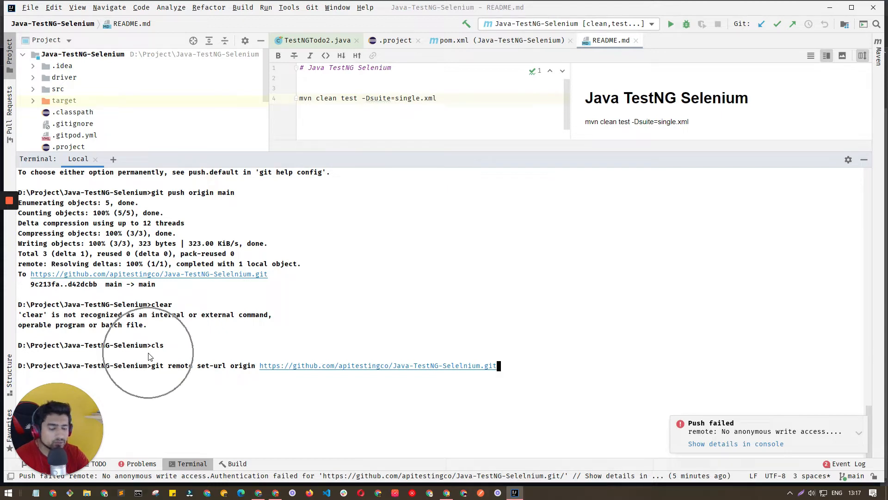
Abandon the recalled git remote set-url command and clear the terminal output with cls
key("ctrl+z")
key("ctrl+x")
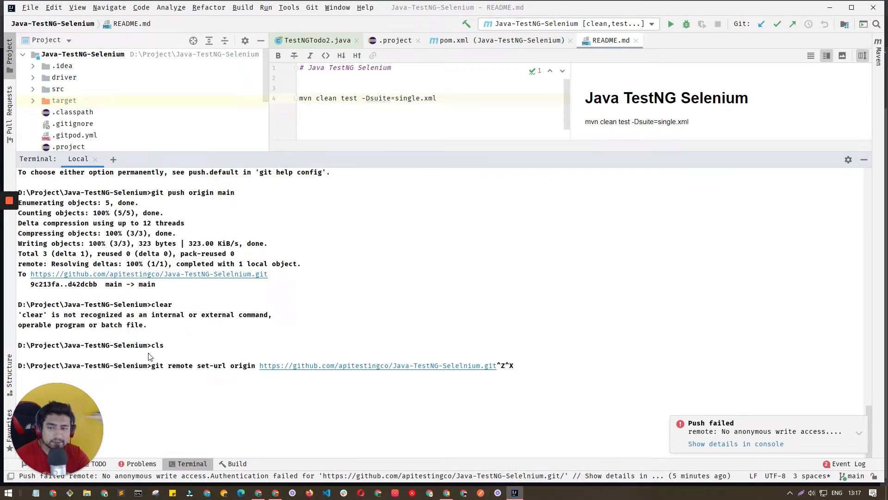
key("Return")
type("clear")
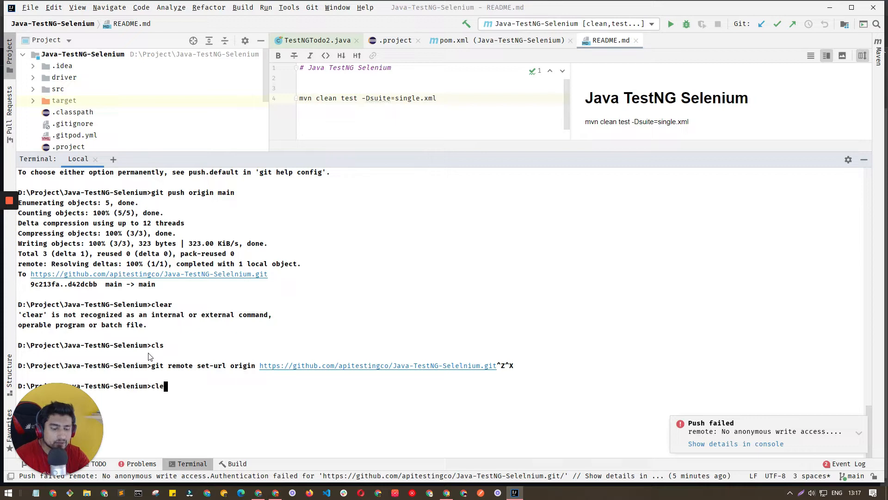
key("Return")
type("cls")
key("Return")
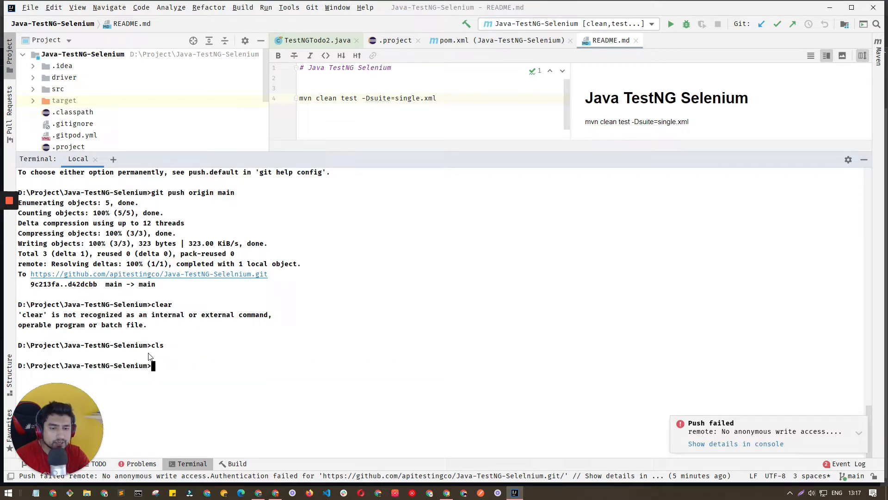
type("git add .")
key("BackSpace")
key("BackSpace")
key("BackSpace")
key("BackSpace")
key("BackSpace")
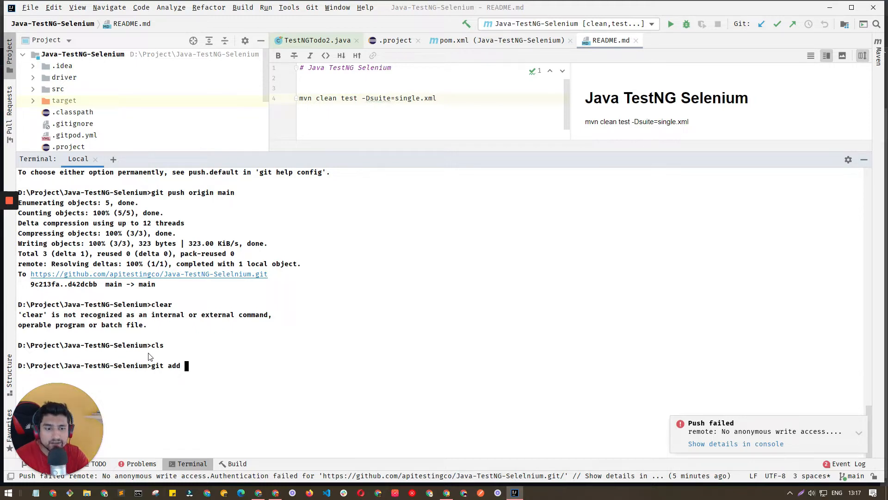
type("com")
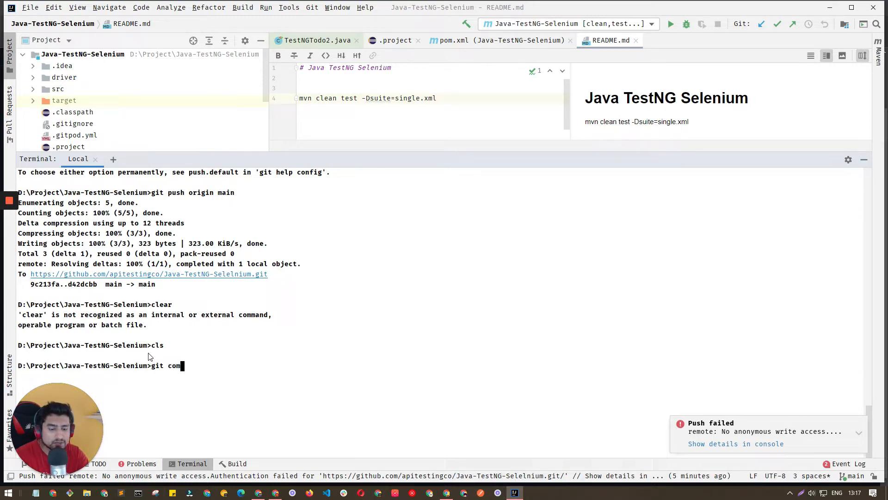
type("mit -m \"dadsa")
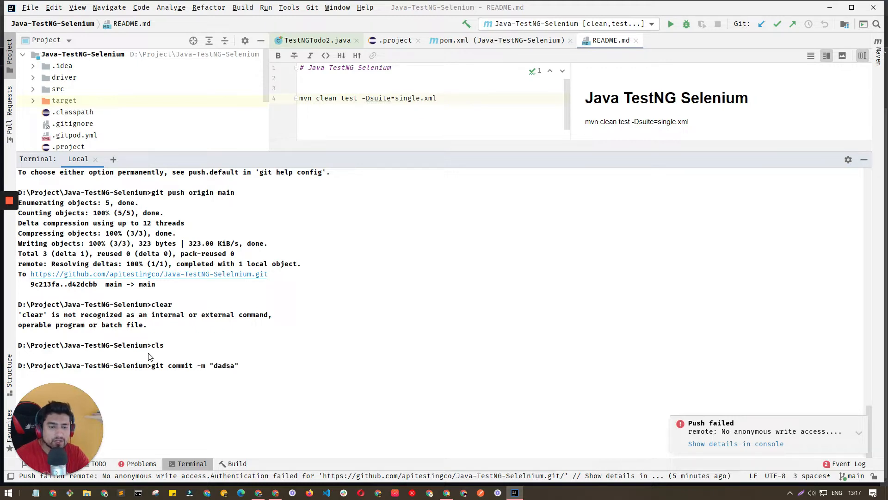
type("\"")
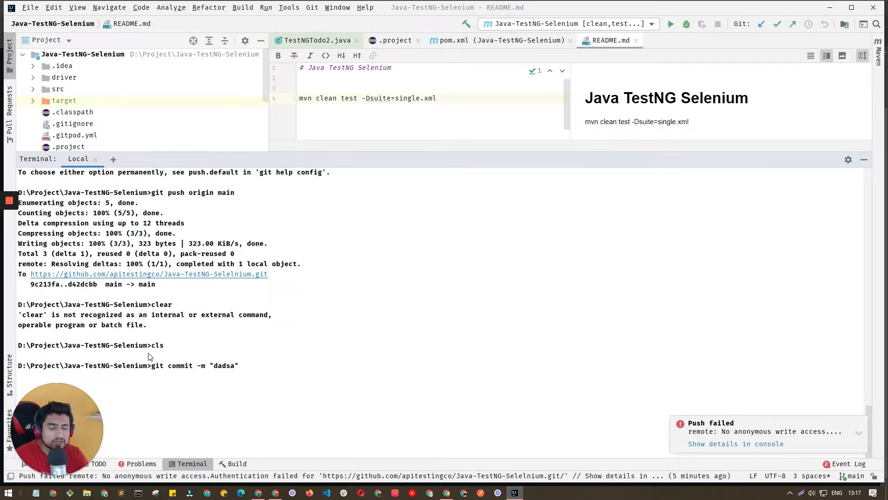
key("BackSpace")
key("BackSpace")
key("BackSpace")
key("BackSpace")
key("BackSpace")
key("BackSpace")
key("BackSpace")
key("BackSpace")
key("BackSpace")
key("BackSpace")
key("BackSpace")
key("BackSpace")
key("BackSpace")
key("BackSpace")
key("BackSpace")
key("BackSpace")
key("BackSpace")
key("BackSpace")
key("BackSpace")
key("BackSpace")
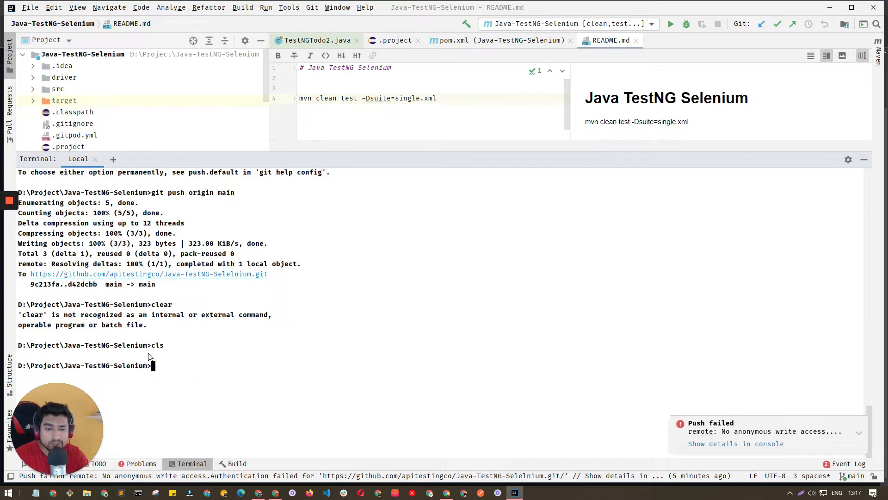
Write git push origin at the terminal prompt without running it
type("g")
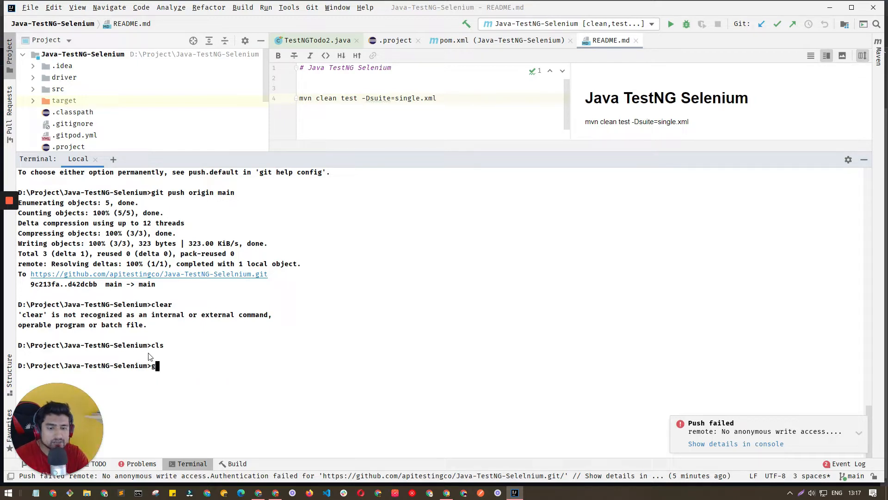
type("it push")
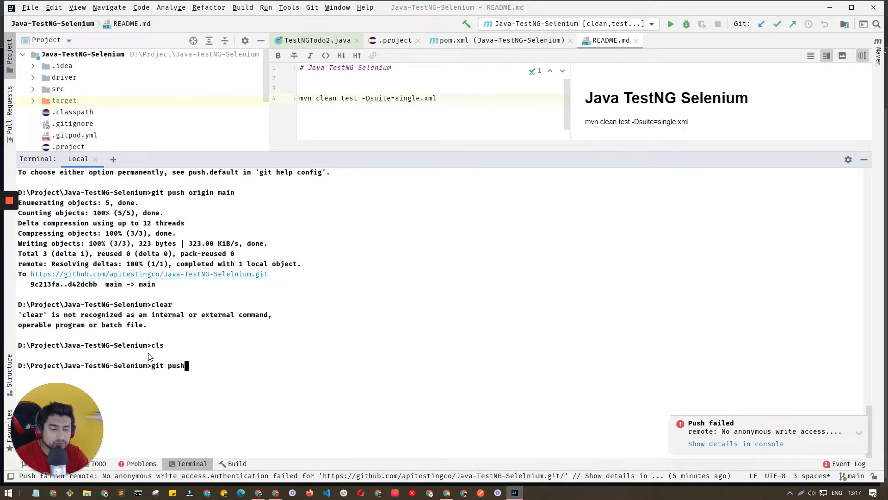
type(" origin")
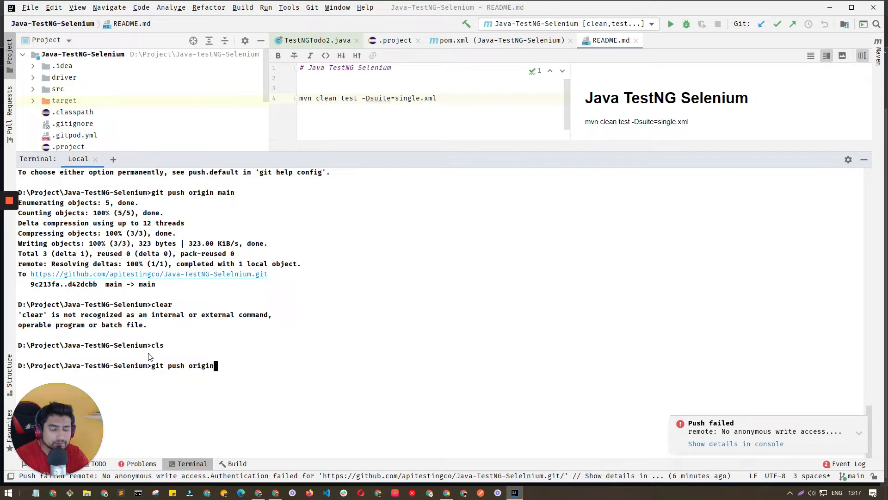
key("BackSpace")
key("BackSpace")
type("gin")
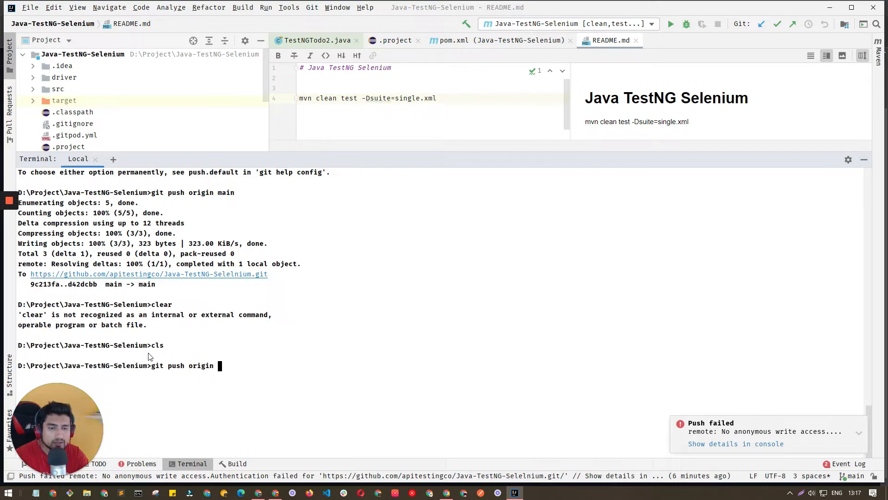
Switch to the Java-Test page on GitHub and examine the parts of the git push -u origin main command
key("alt+Tab")
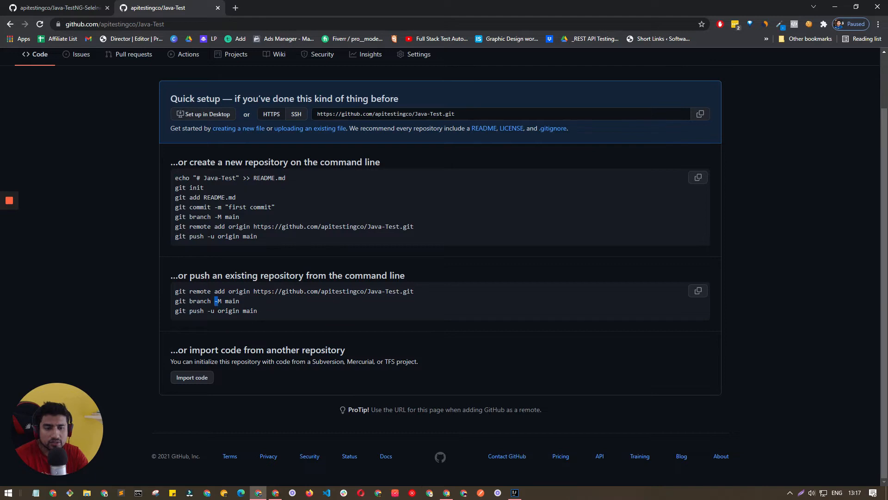
triple_click(217, 300)
triple_click(216, 310)
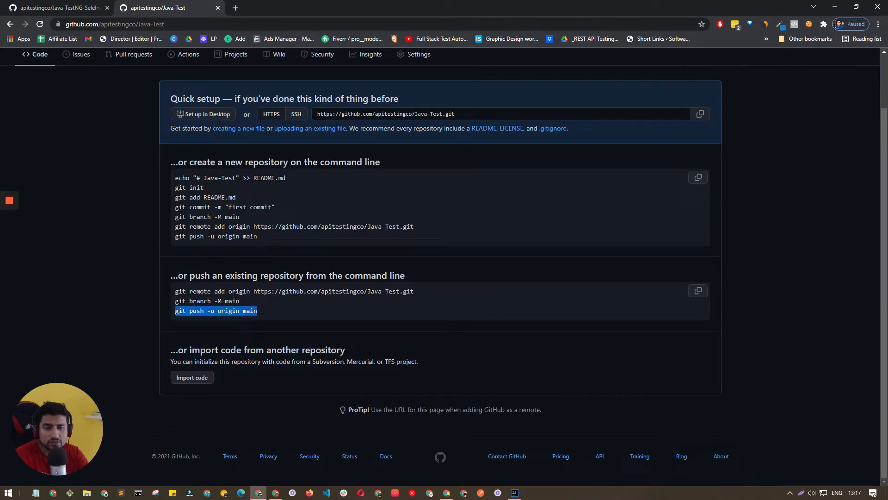
double_click(228, 310)
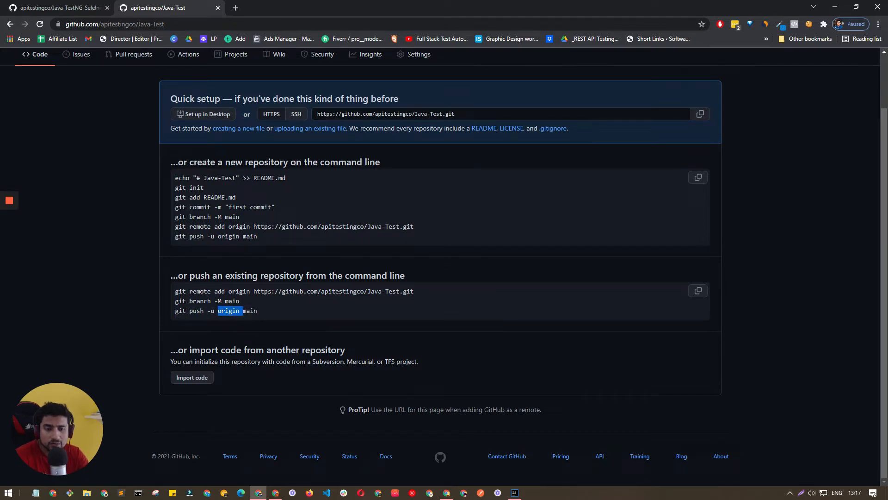
double_click(250, 311)
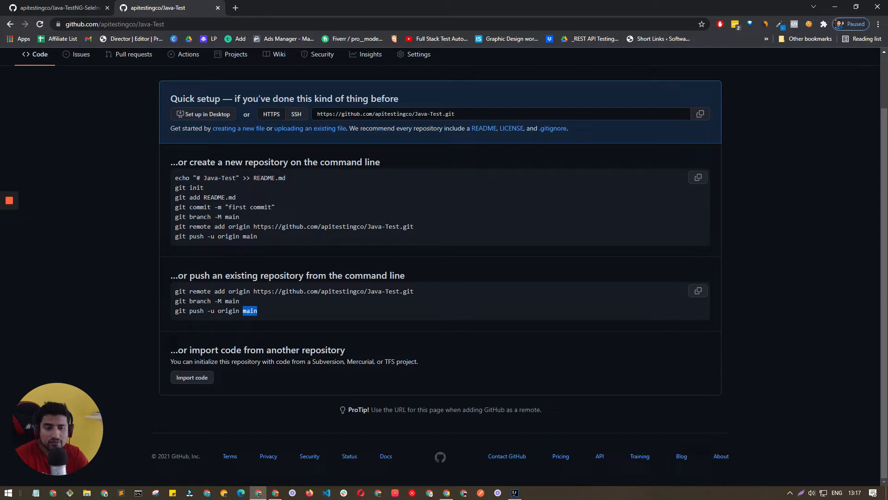
double_click(210, 310)
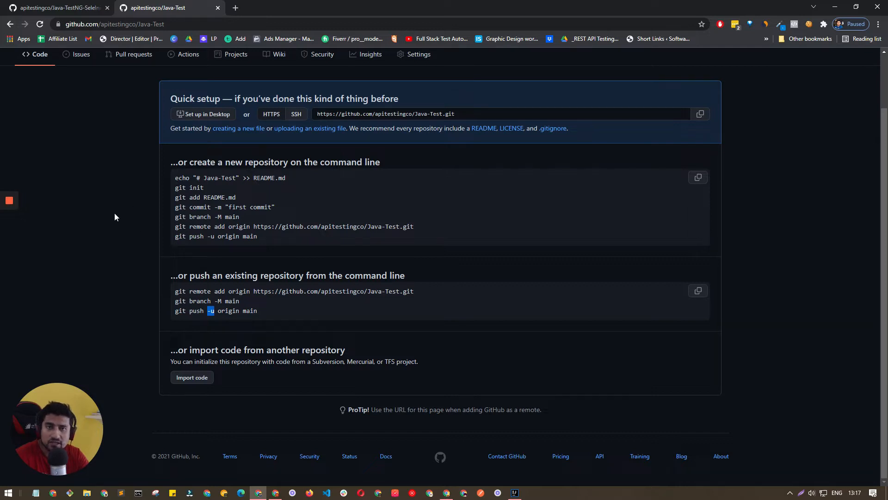
Open the existing Java-TestNG-Selelnium repository on GitHub and copy its HTTPS clone URL
left_click(60, 8)
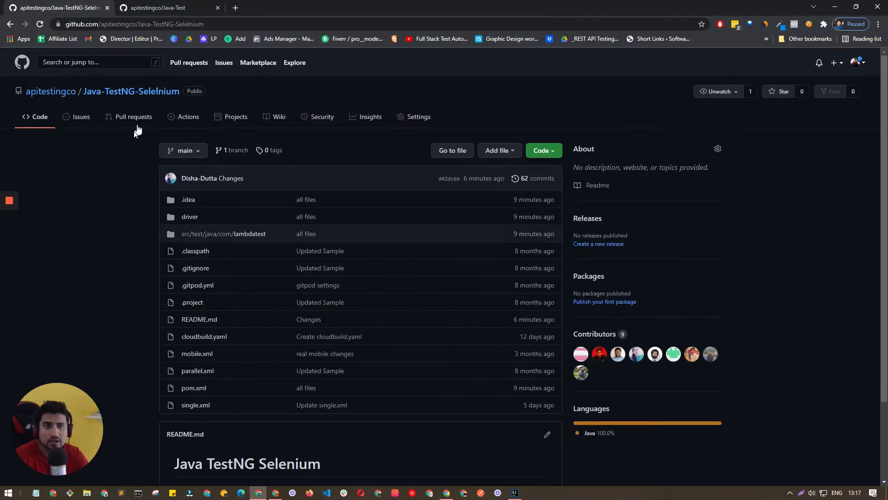
left_click(148, 93)
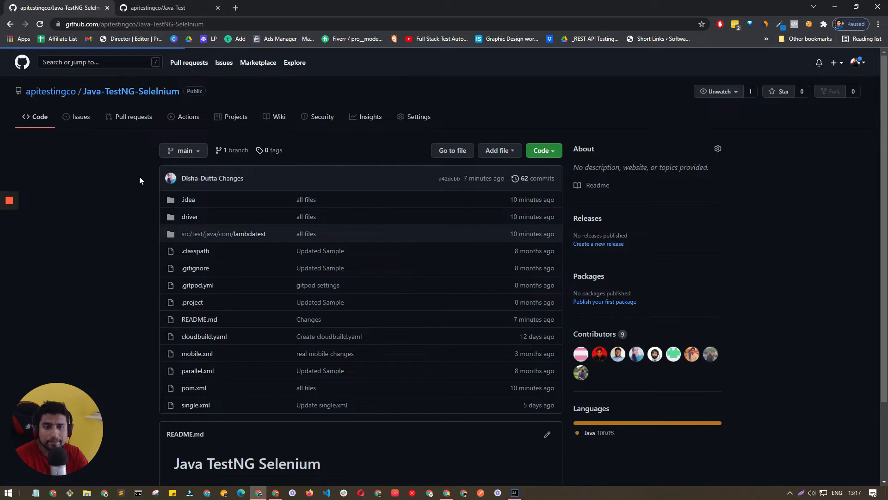
scroll(140, 178, "down", 3)
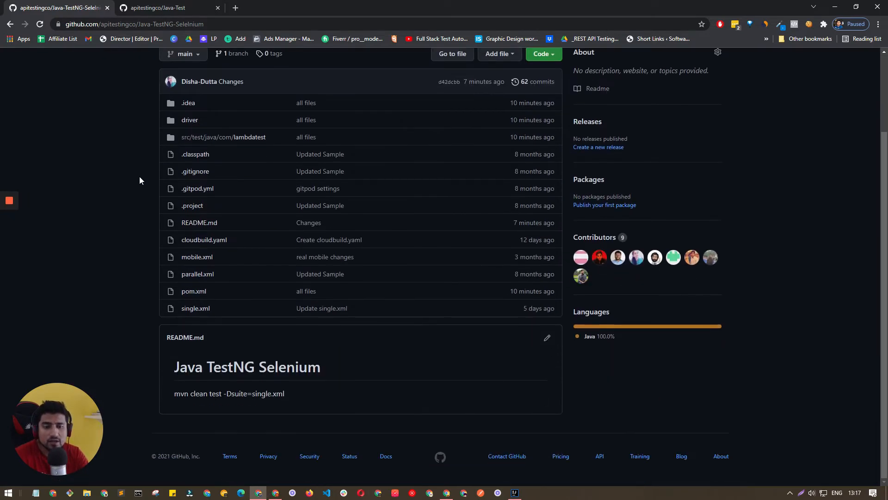
scroll(140, 176, "up", 3)
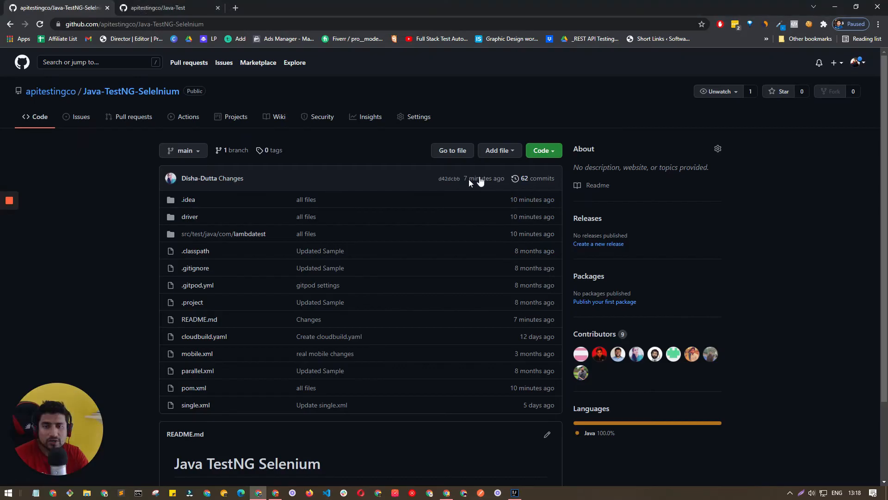
left_click(536, 153)
left_click(543, 203)
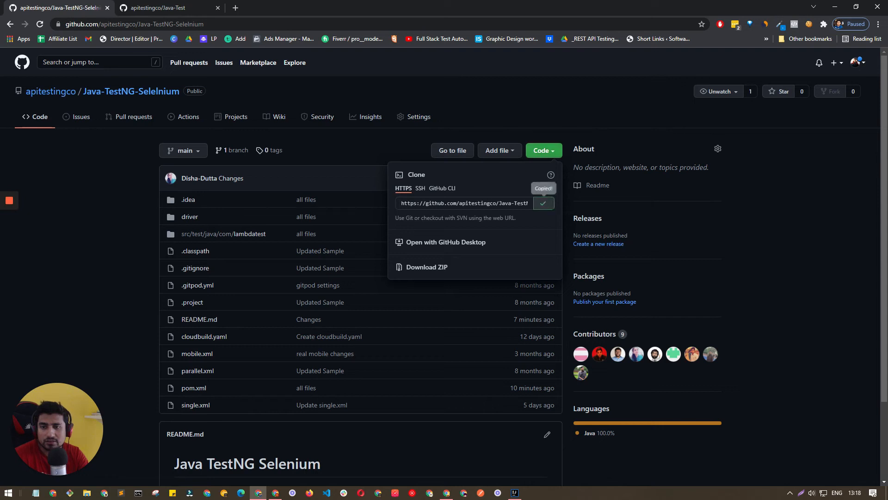
Switch to the Jenkins dashboard and create a new Freestyle project named Selenium From Github
left_click(449, 493)
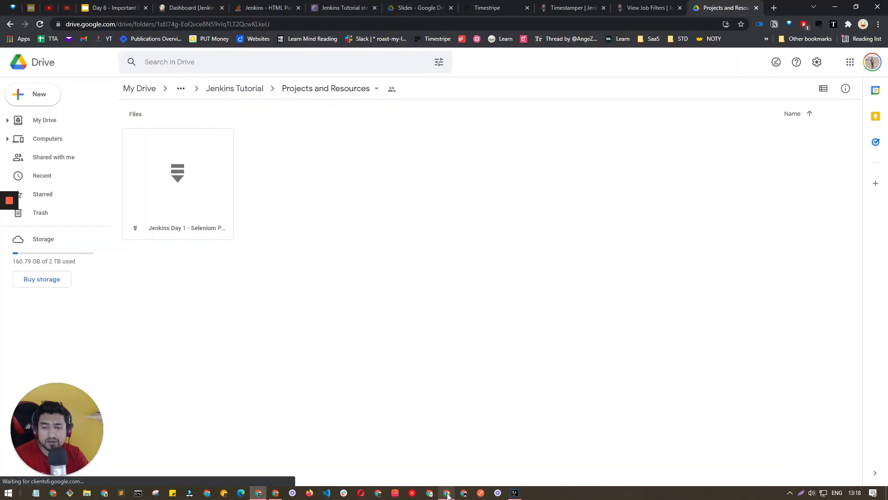
left_click(185, 8)
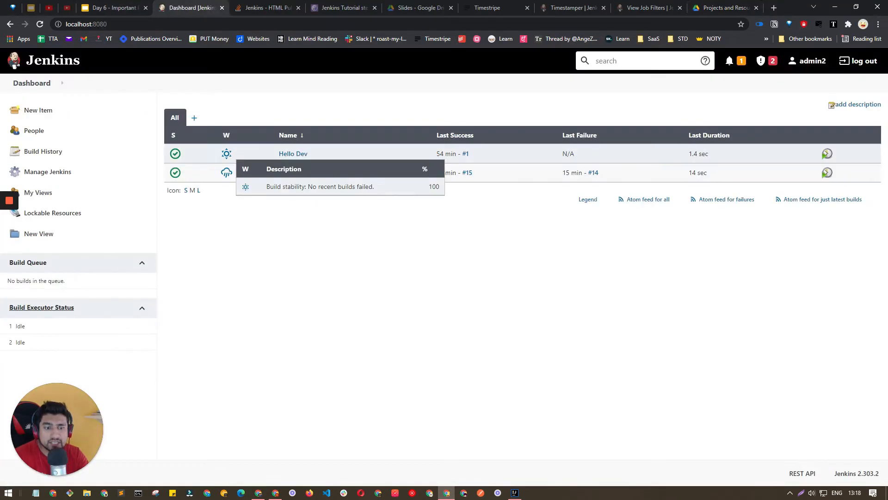
left_click(61, 121)
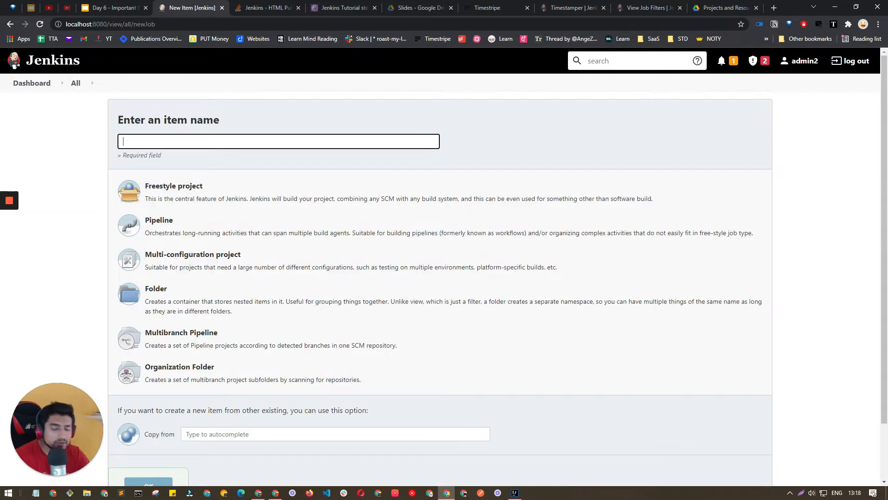
type("Selenium ")
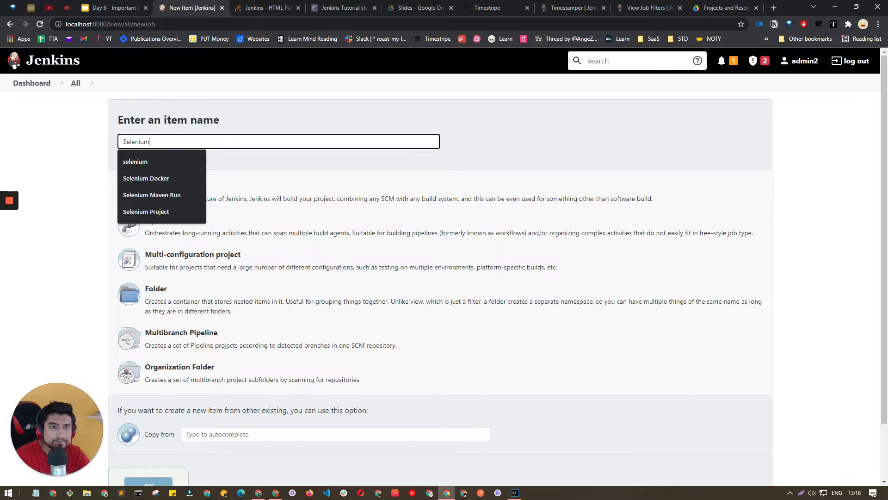
type("From Github")
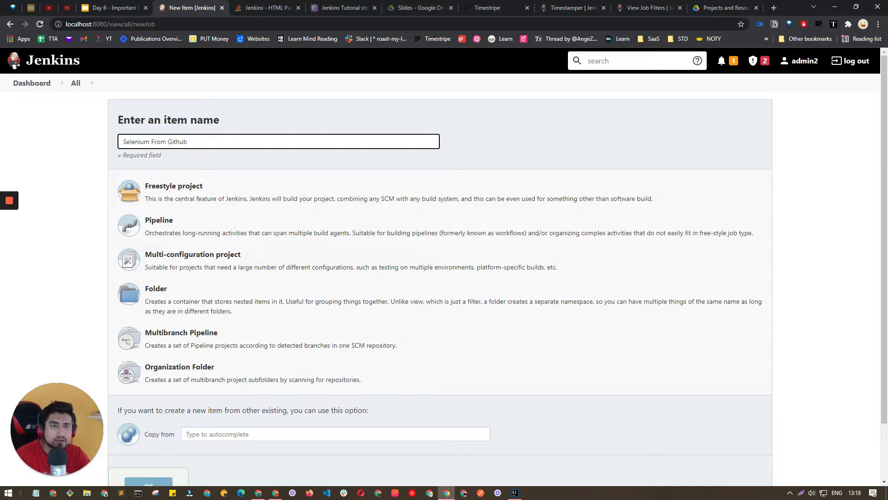
left_click(215, 193)
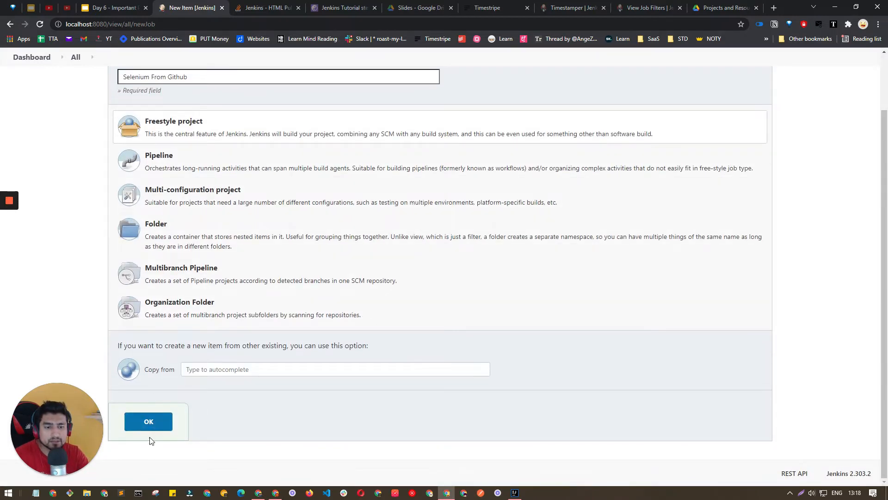
left_click(153, 424)
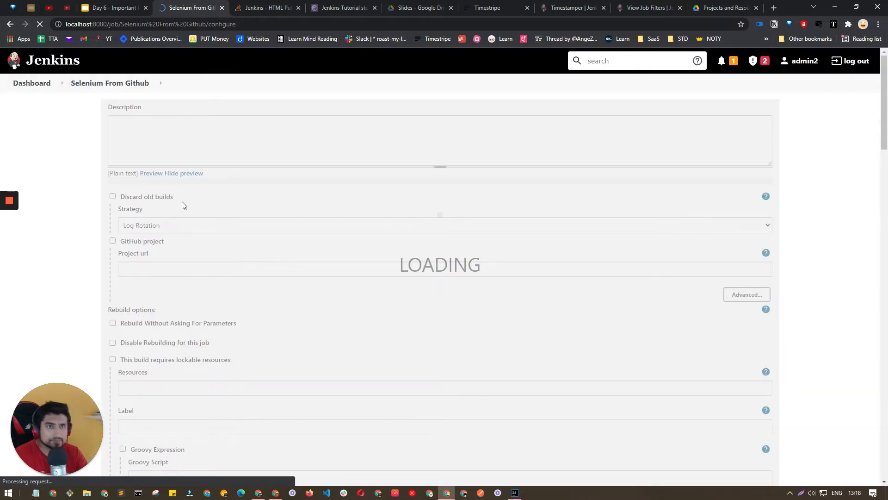
left_click(183, 170)
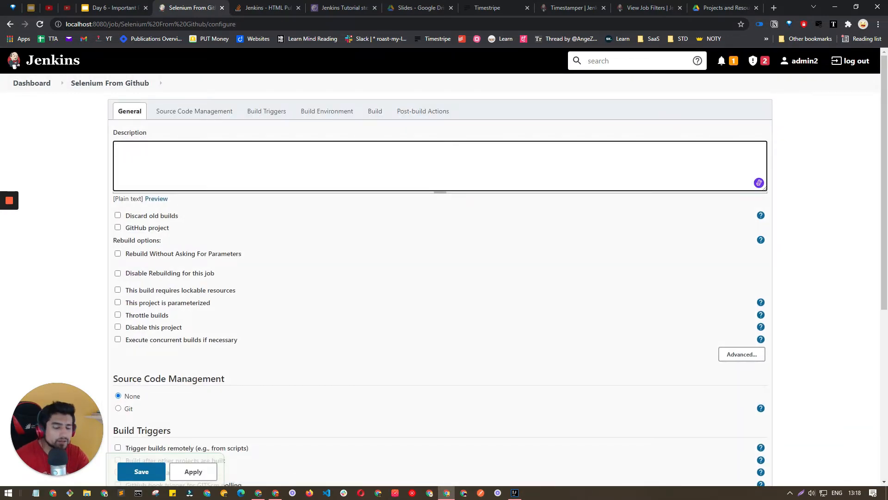
type("hello")
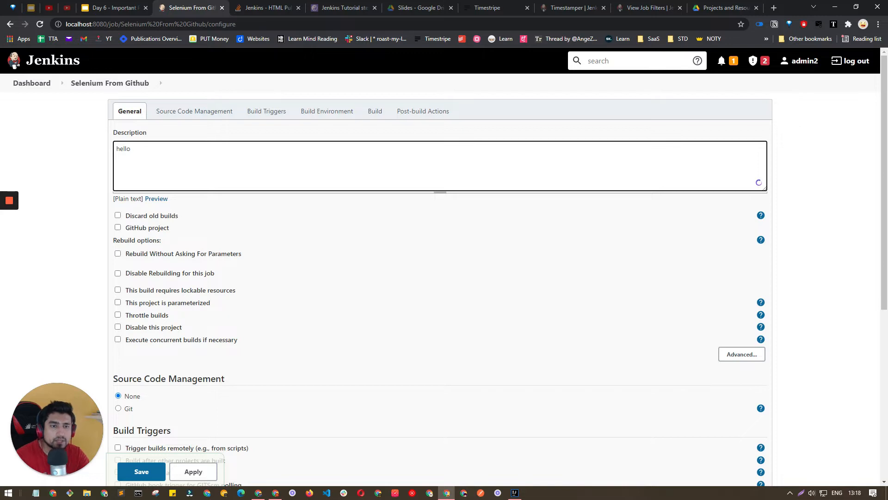
scroll(167, 171, "down", 2)
left_click(117, 148)
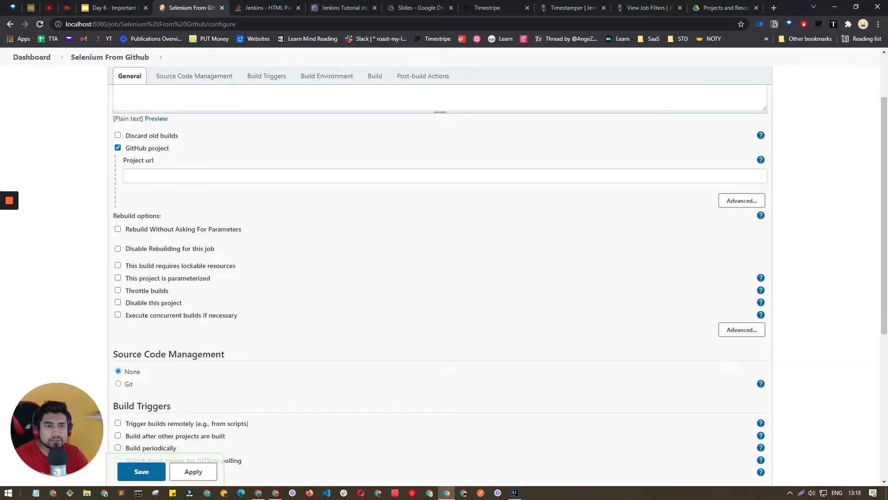
key("Tab")
key("ctrl+v")
left_click(243, 154)
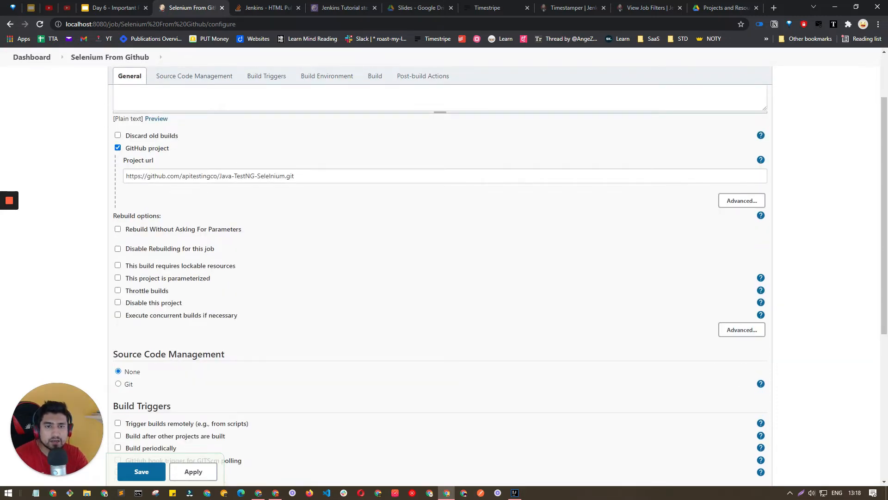
scroll(228, 222, "down", 3)
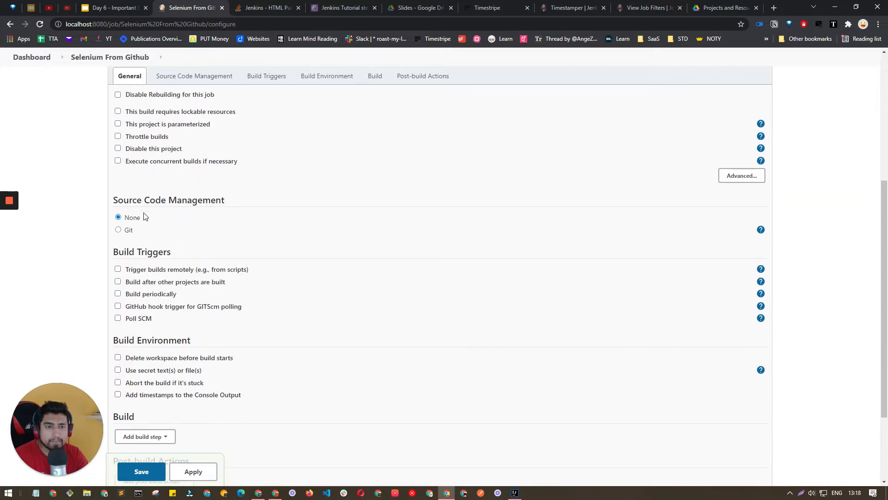
left_click(119, 230)
left_click(199, 280)
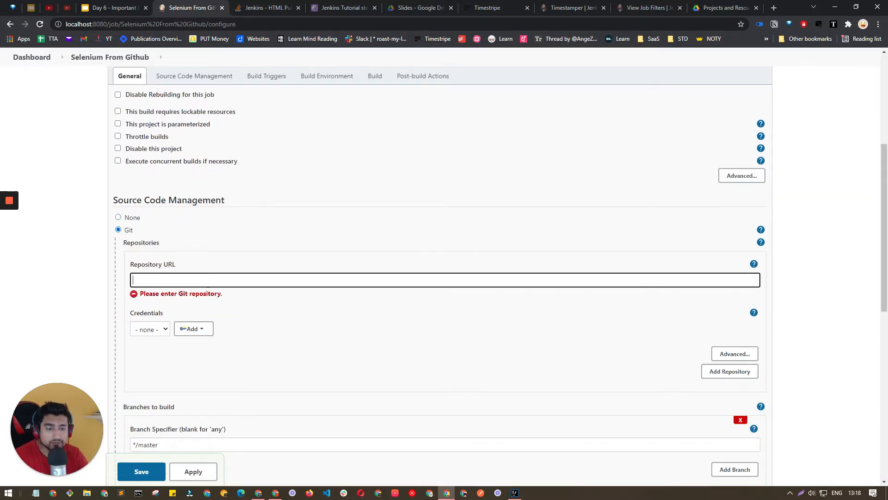
key("ctrl+v")
left_click(257, 250)
scroll(256, 255, "down", 2)
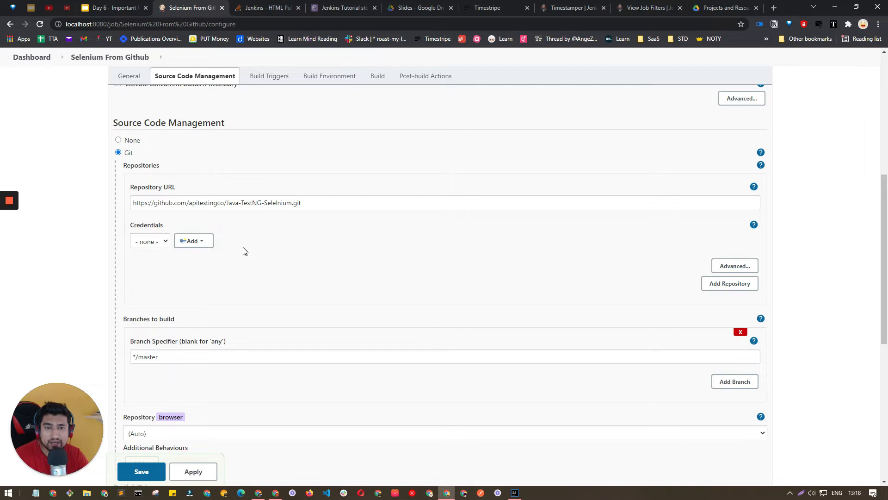
Examine the Git repository's credentials choices, its advanced Name and Refspec fields, and the help text for Credentials
left_click(199, 244)
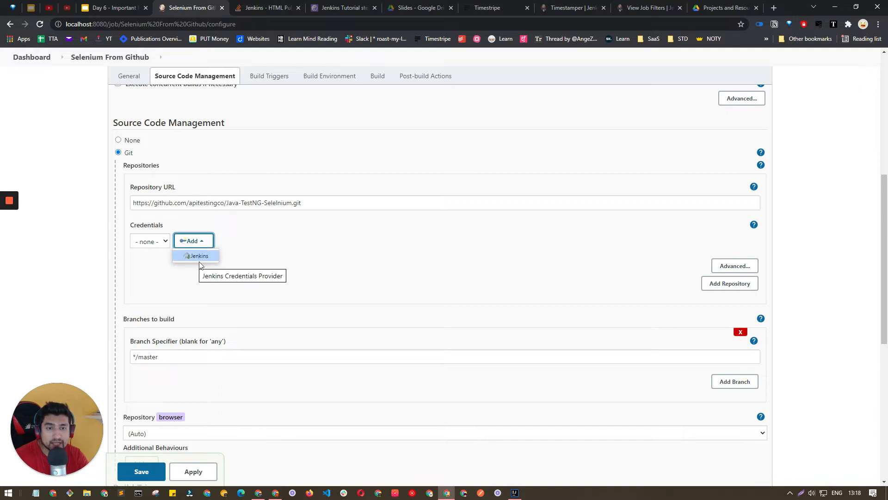
left_click(733, 266)
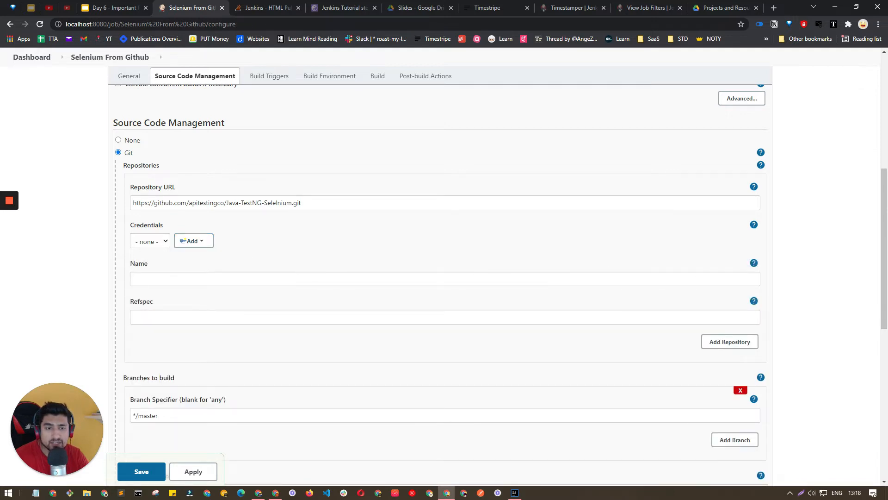
left_click(204, 278)
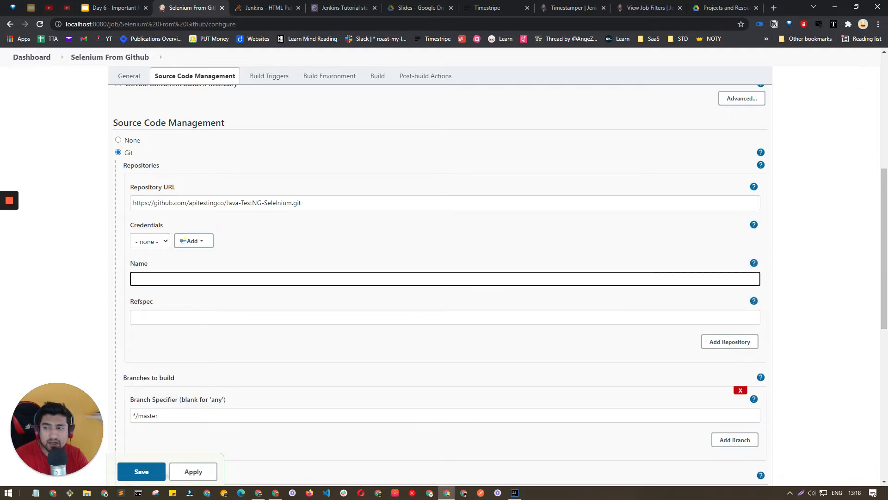
left_click(160, 242)
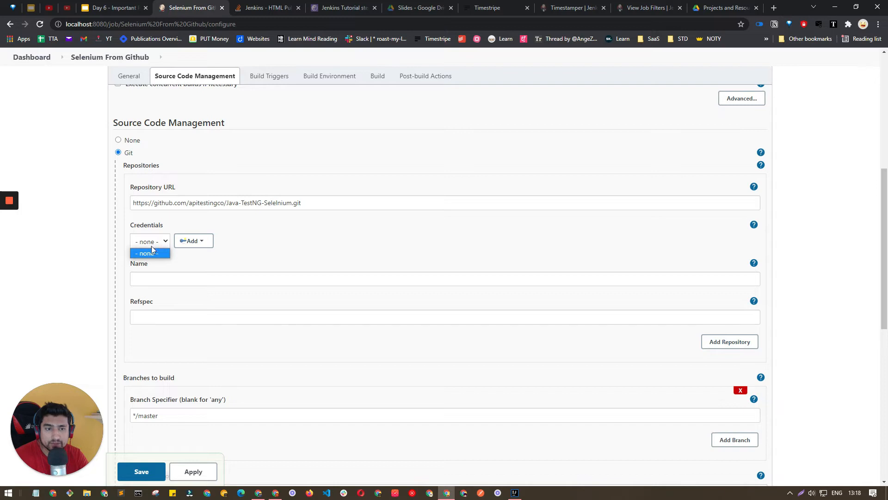
left_click(753, 225)
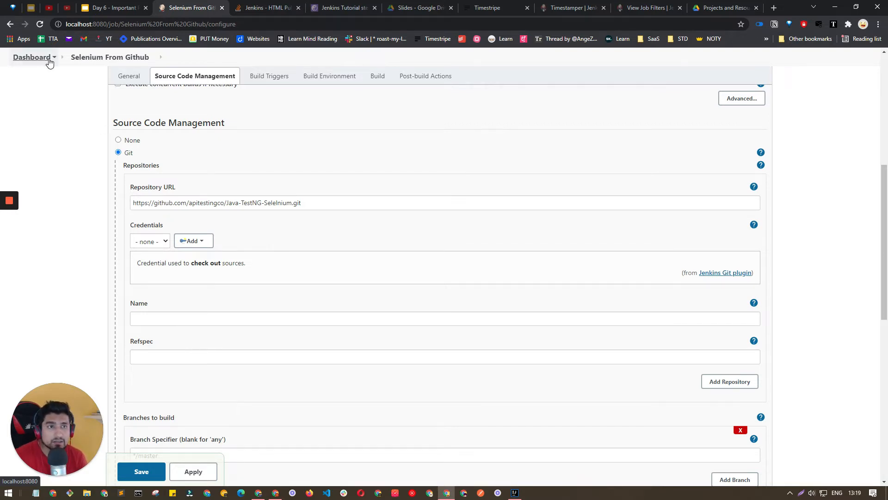
Open the Jenkins dashboard in a separate tab and examine the Git installation settings in Global Tool Configuration
middle_click(50, 60)
key("ctrl+Tab")
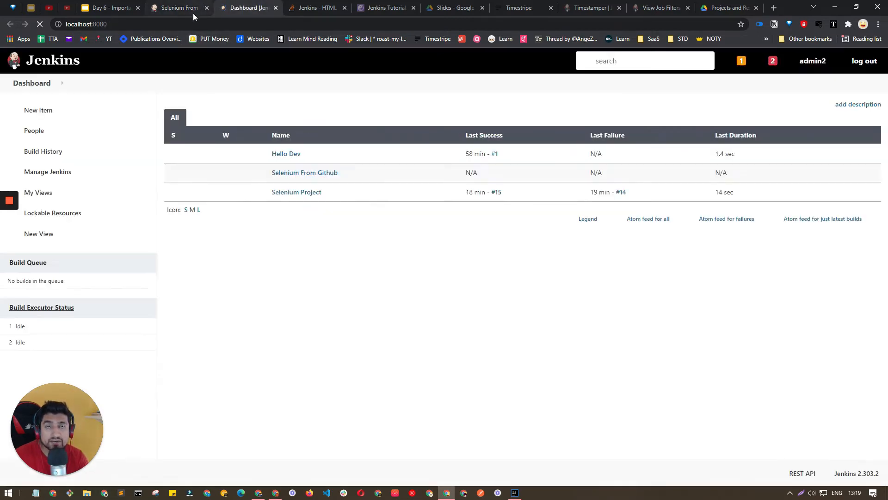
left_click(70, 179)
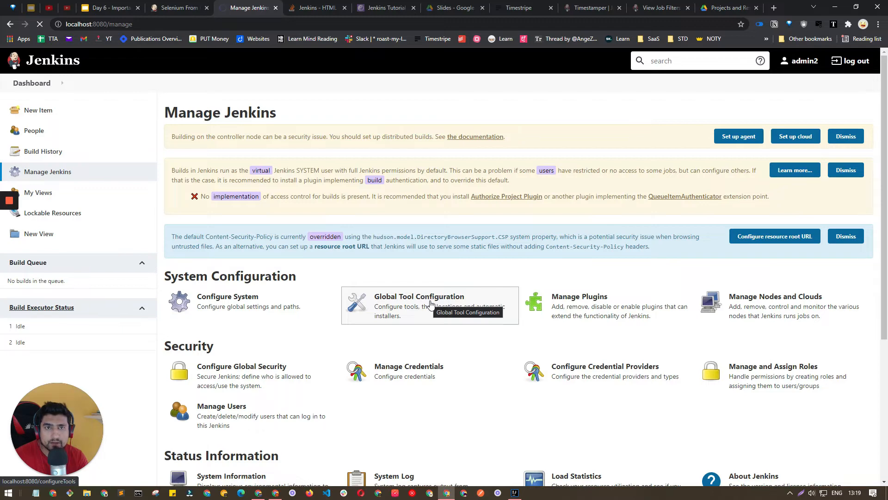
scroll(430, 302, "down", 2)
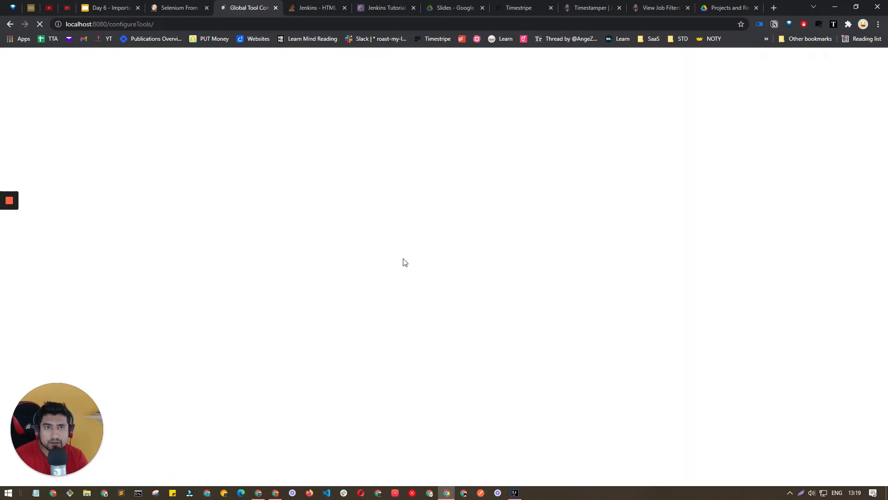
scroll(386, 259, "down", 2)
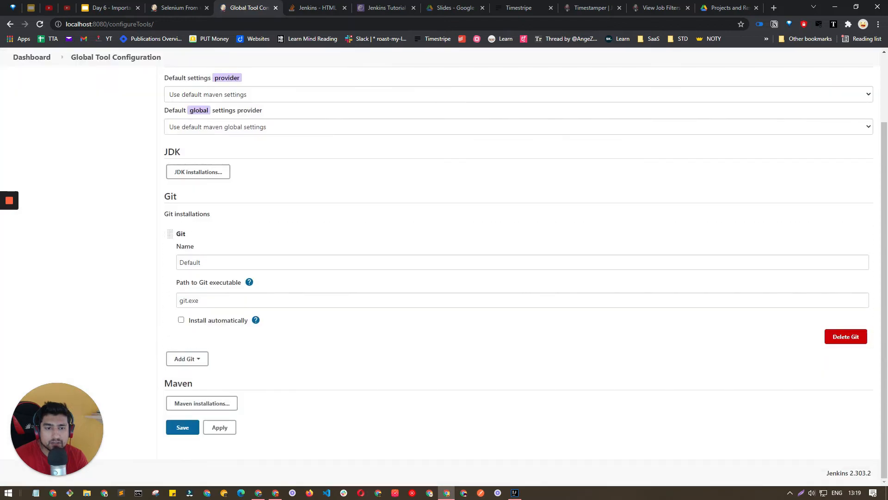
left_click(194, 362)
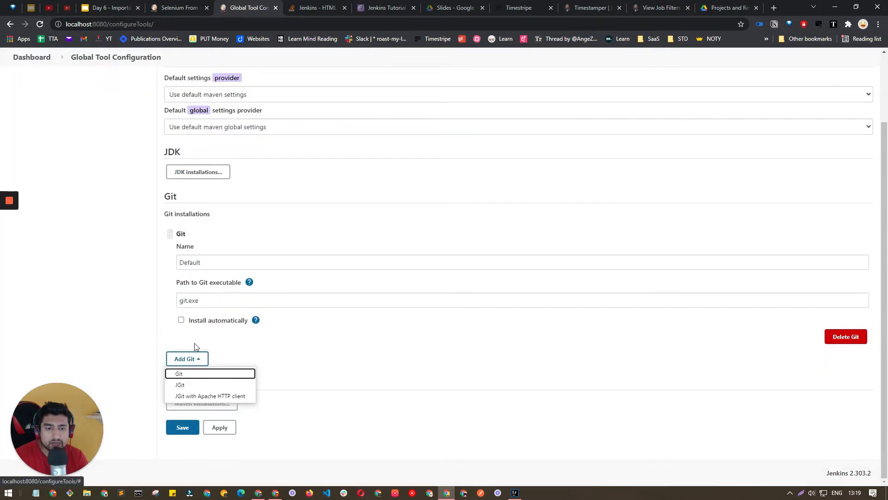
left_click(234, 355)
scroll(225, 265, "up", 2)
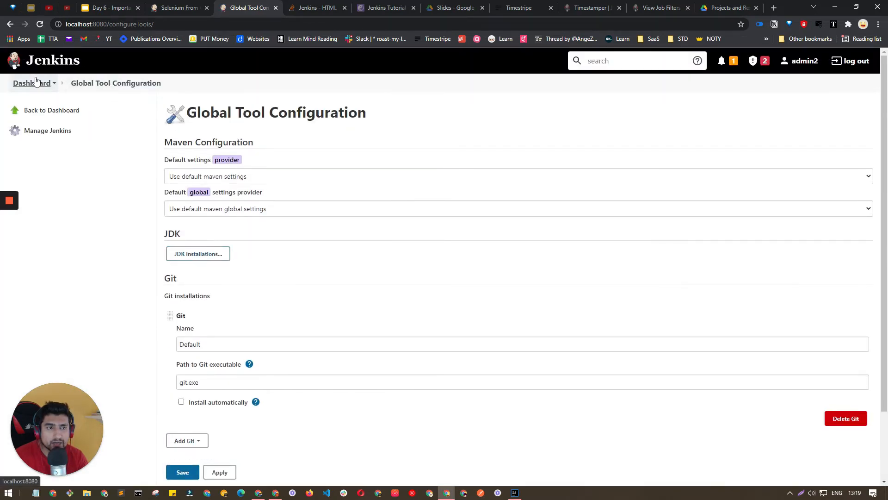
Leave Global Tool Configuration without saving and look through the Configure Global Security settings
left_click(32, 83)
left_click(496, 81)
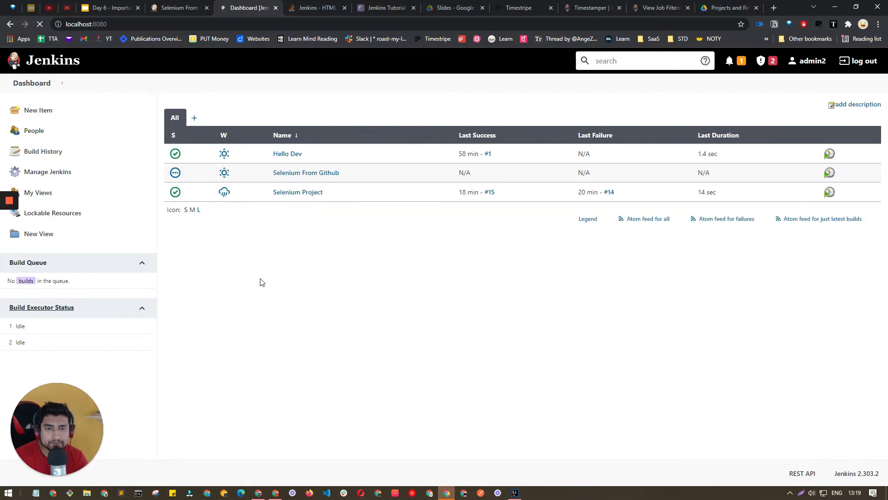
left_click(69, 174)
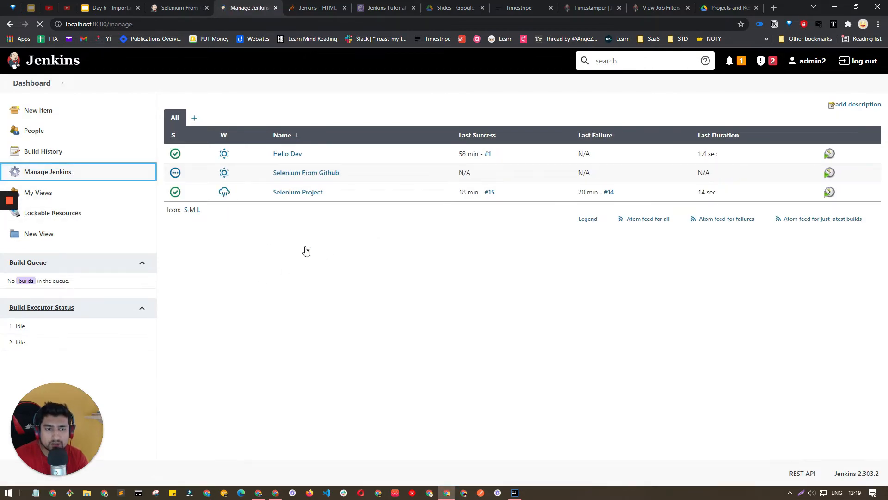
scroll(304, 250, "down", 3)
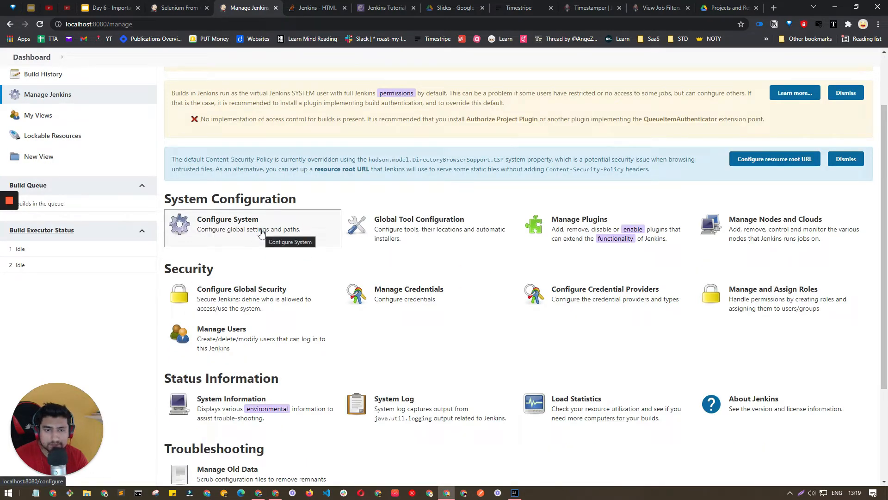
left_click(302, 282)
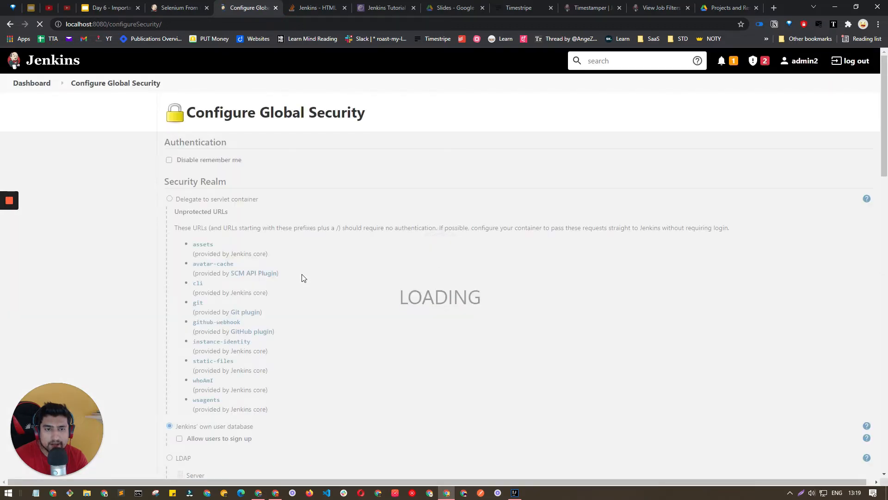
scroll(301, 276, "down", 8)
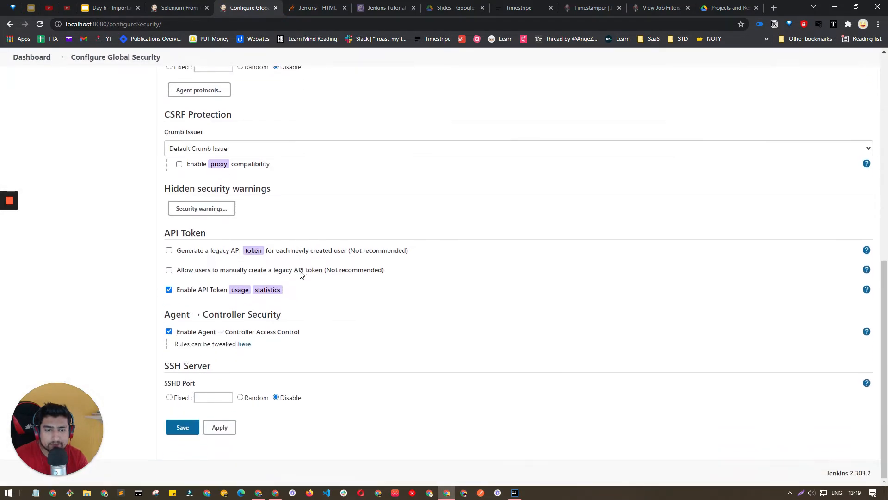
scroll(300, 274, "up", 10)
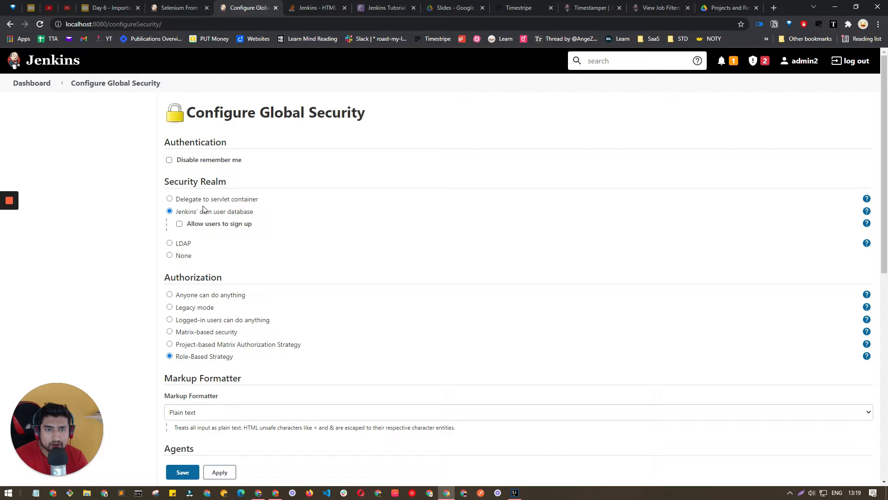
Open the Configure System page and examine the GitHub Server settings
left_click(42, 84)
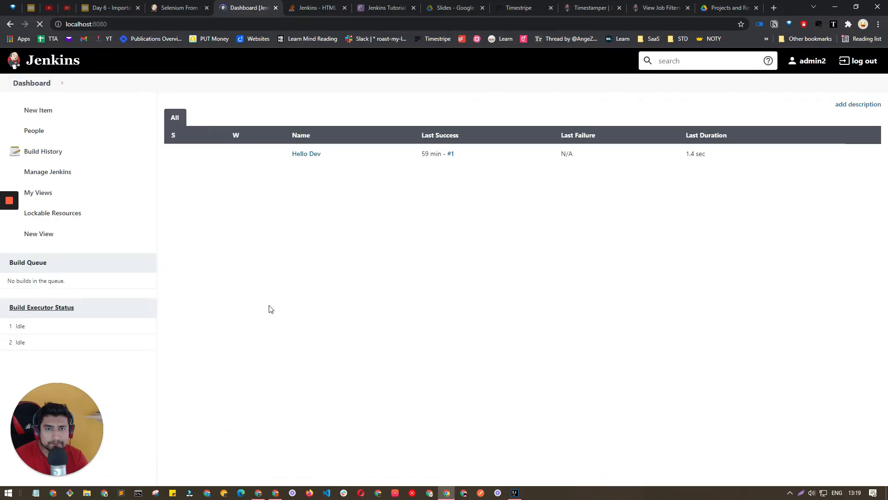
left_click(70, 174)
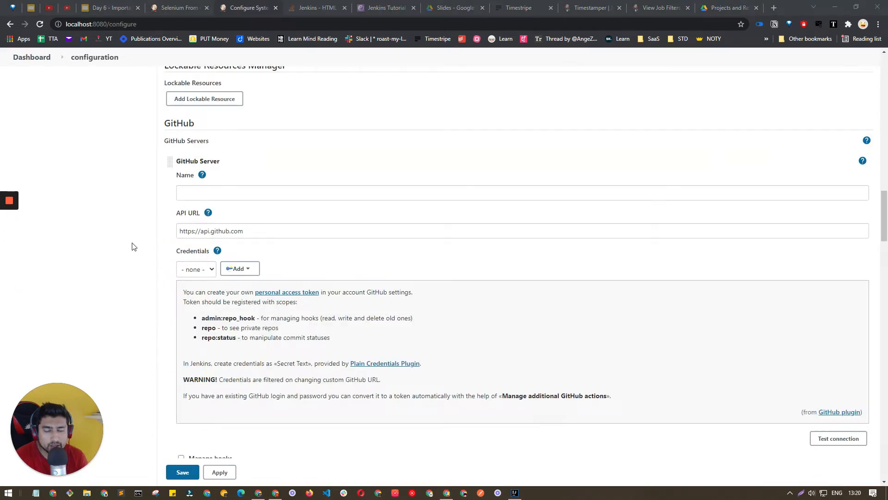
scroll(130, 246, "up", 3)
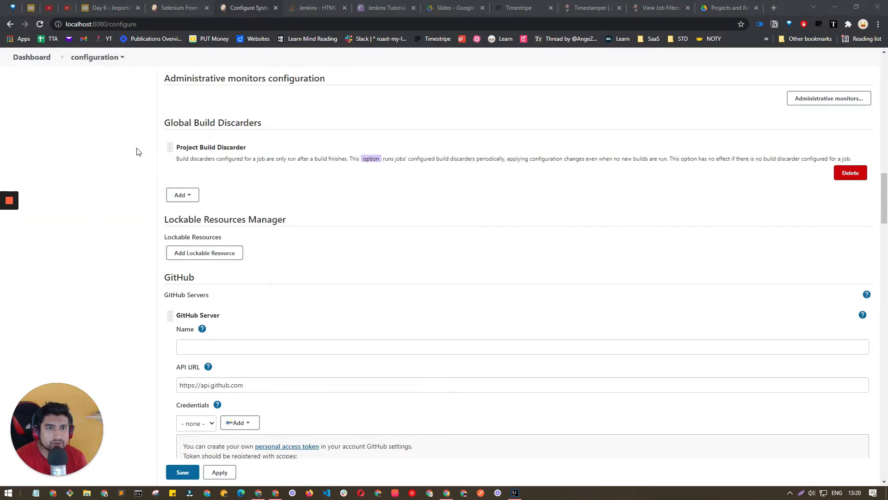
scroll(136, 151, "up", 15)
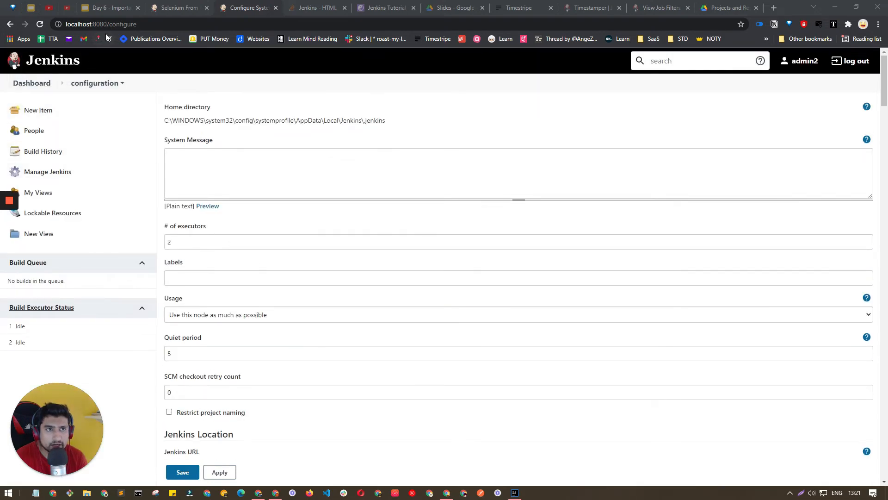
left_click(118, 23)
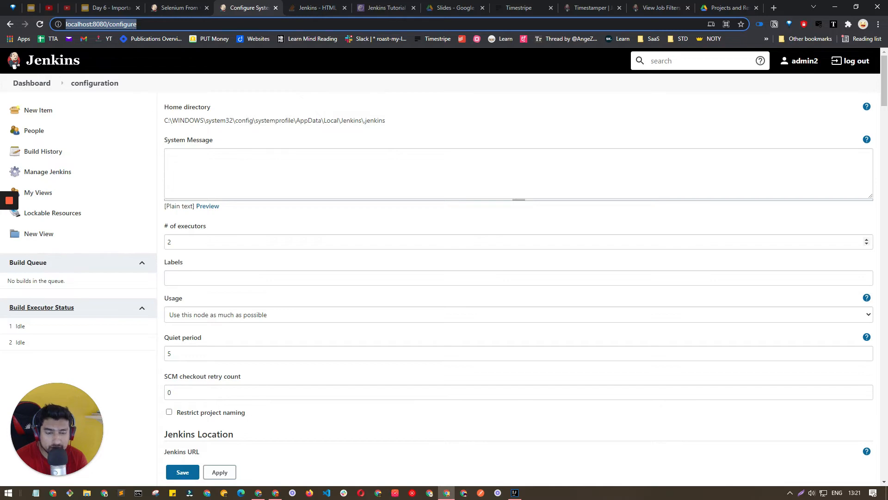
scroll(195, 236, "down", 12)
scroll(195, 235, "down", 13)
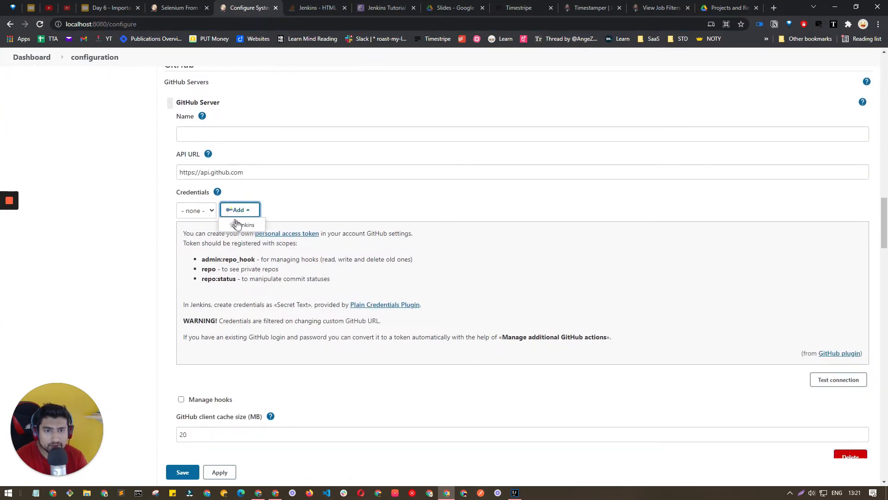
Examine the domain, kind, scope, username and password fields for adding Jenkins credentials to the GitHub server, and cancel the form
left_click(238, 209)
left_click(240, 223)
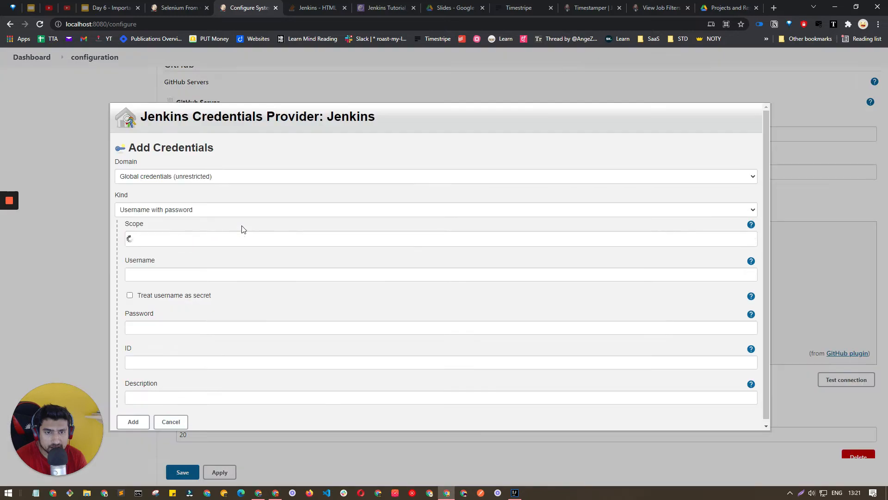
left_click(167, 178)
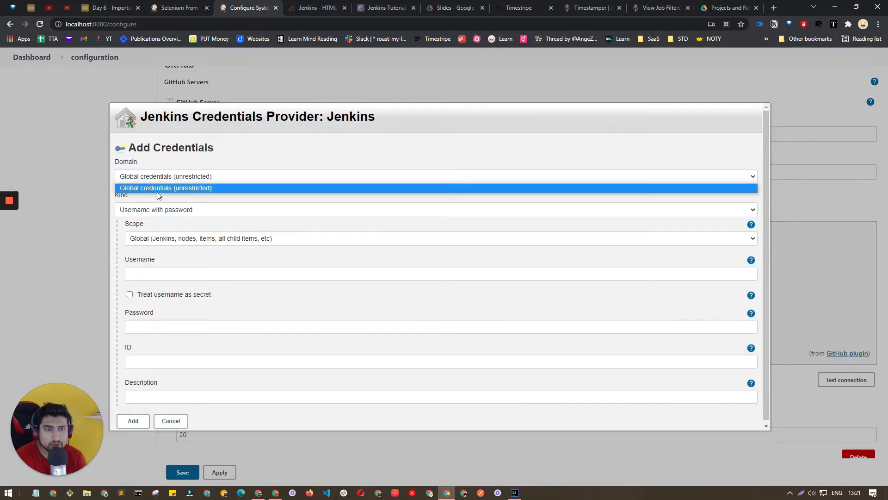
left_click(165, 210)
left_click(173, 222)
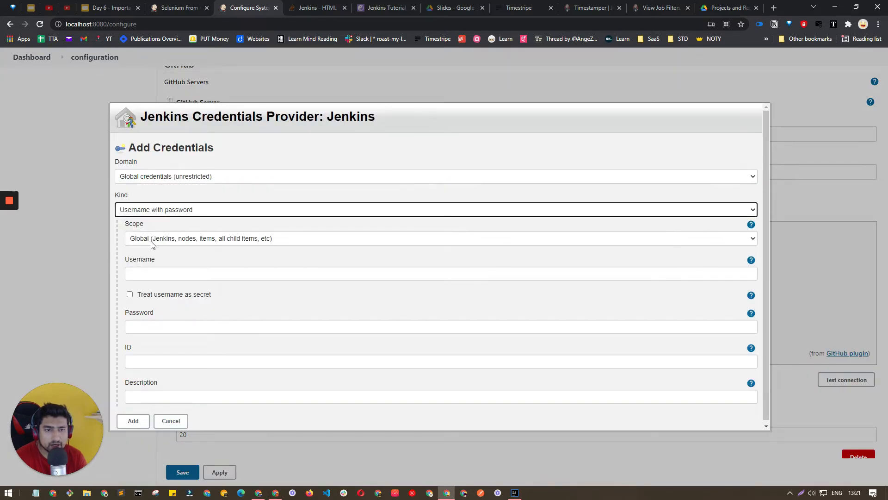
left_click(157, 238)
left_click(157, 273)
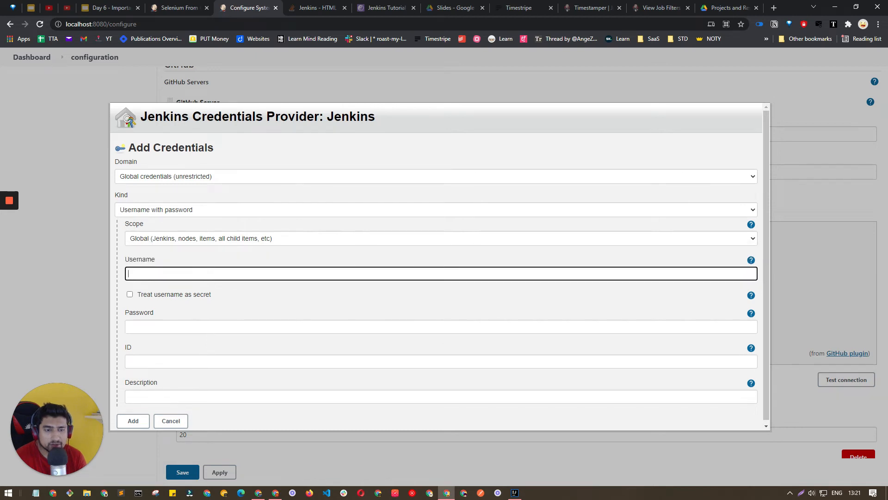
left_click(149, 328)
scroll(149, 329, "down", 1)
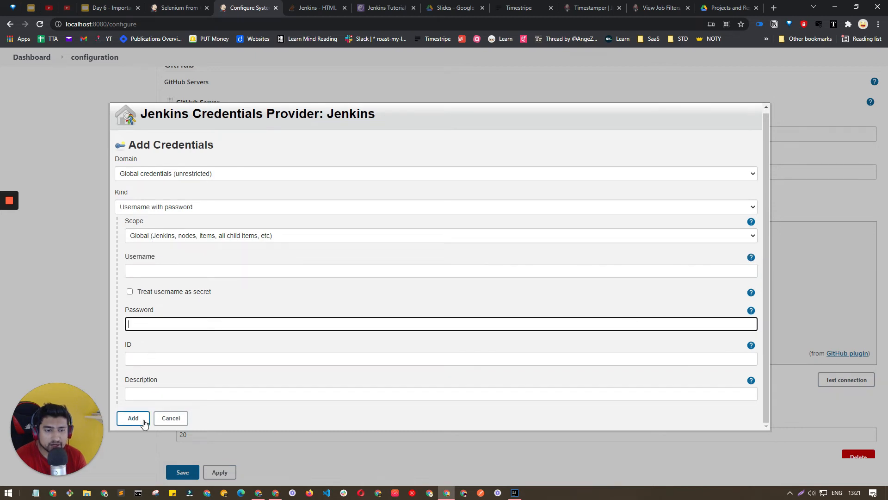
left_click(171, 418)
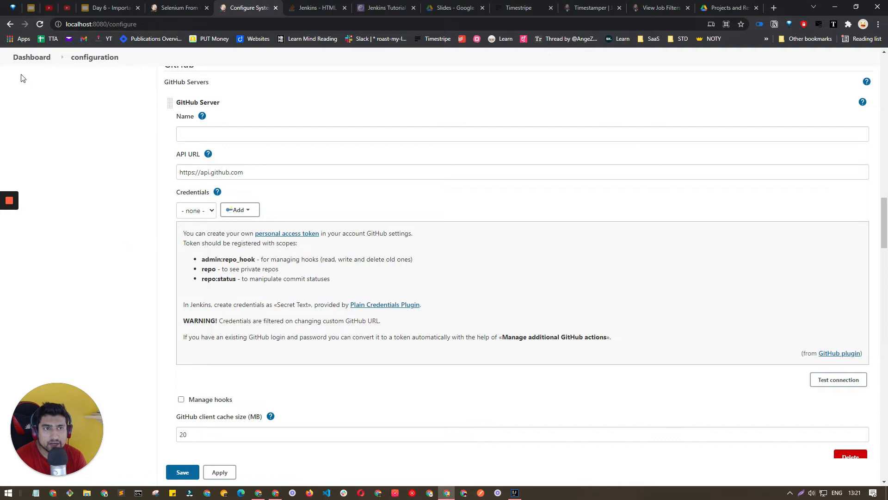
Leave the system configuration without saving and open the Selenium From Github project from the dashboard
left_click(25, 57)
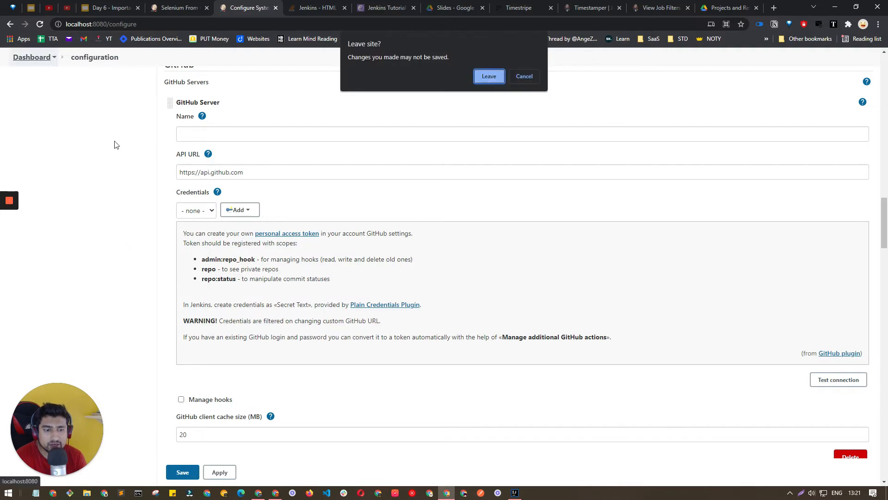
left_click(489, 76)
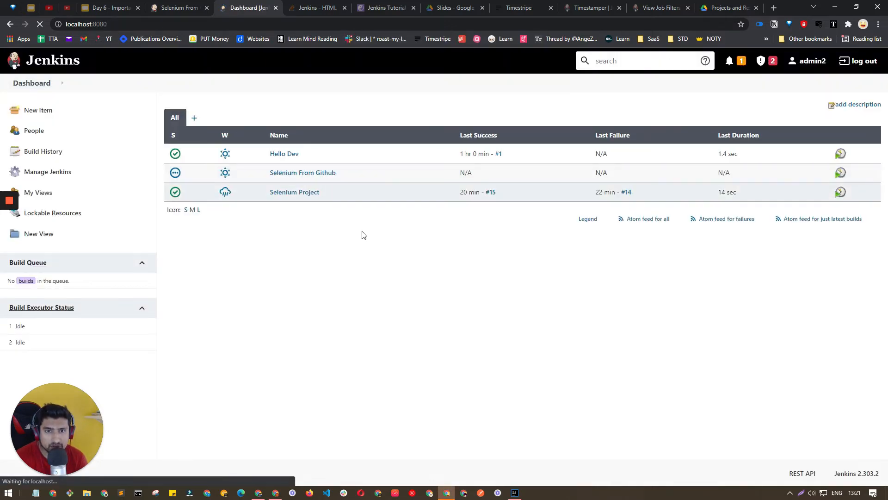
left_click(293, 174)
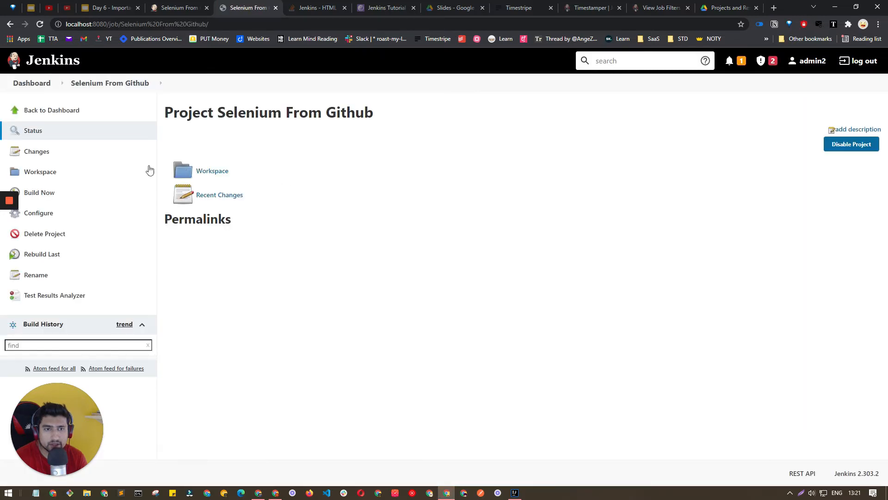
left_click(57, 213)
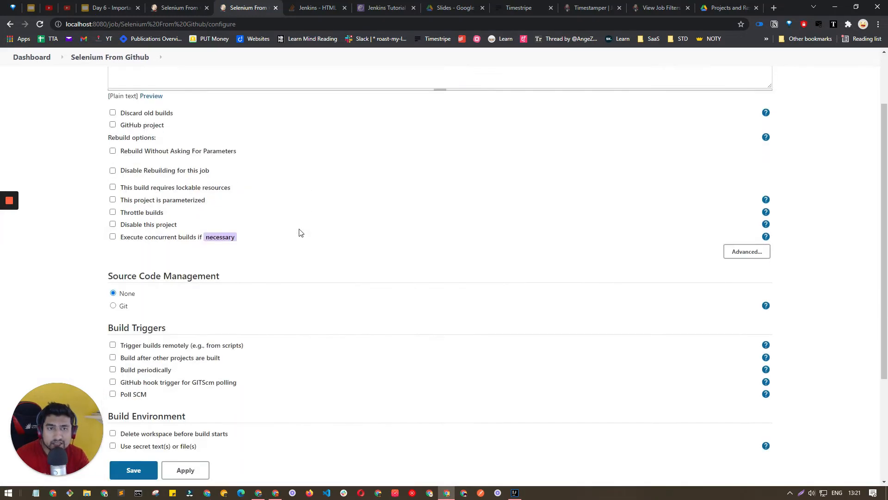
left_click(195, 111)
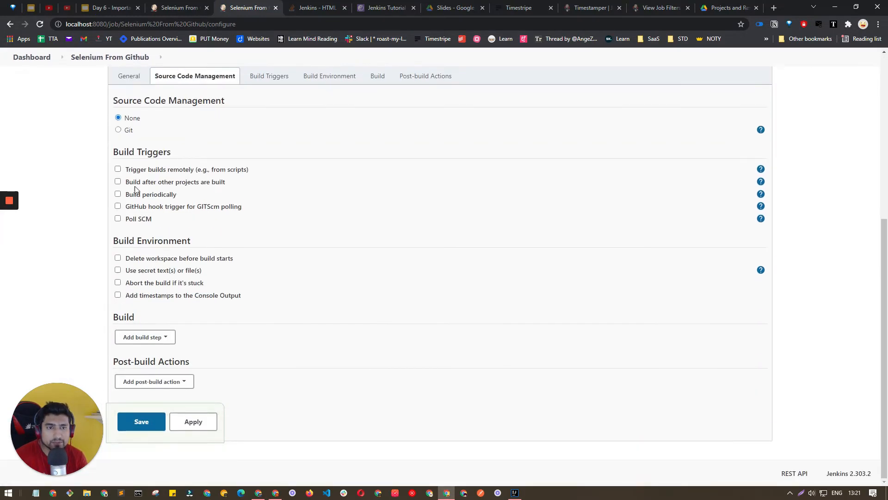
left_click(119, 131)
left_click(167, 181)
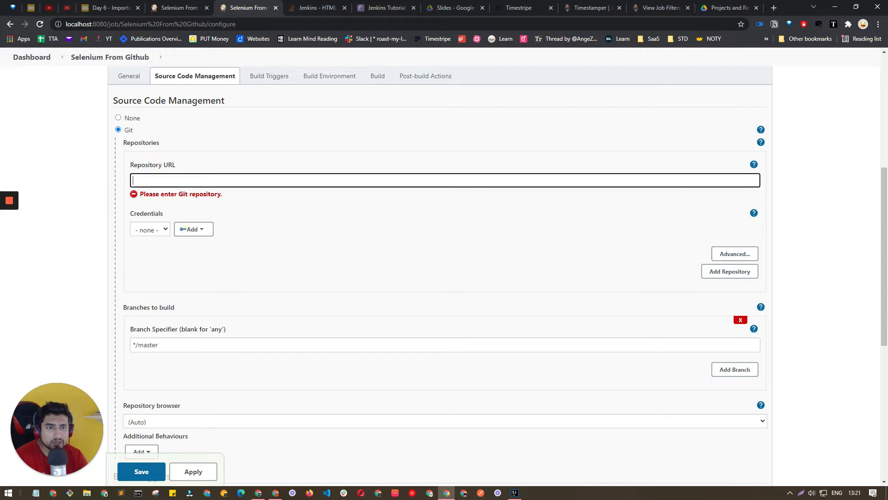
type("https://github.com/apitestingco/Java-TestNG-Selelnium.git")
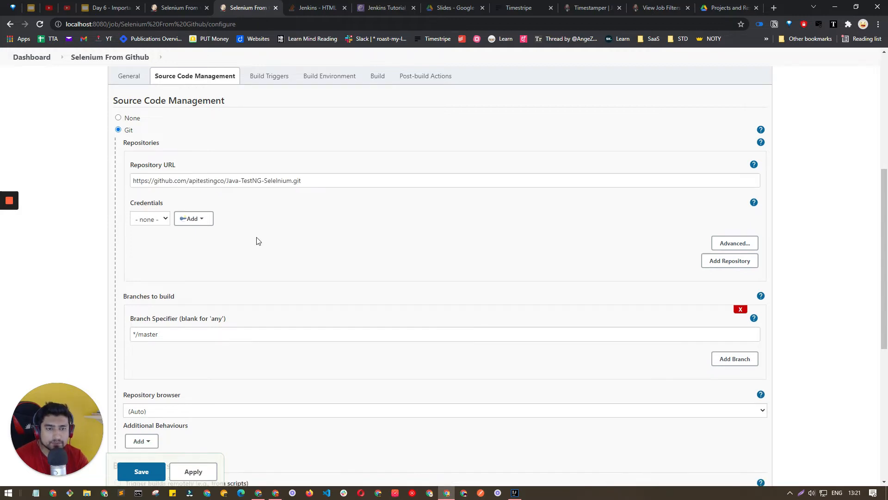
left_click(211, 467)
Set the branch specifier to */main and check the branch name in the GitHub repository's branch list
scroll(238, 305, "down", 2)
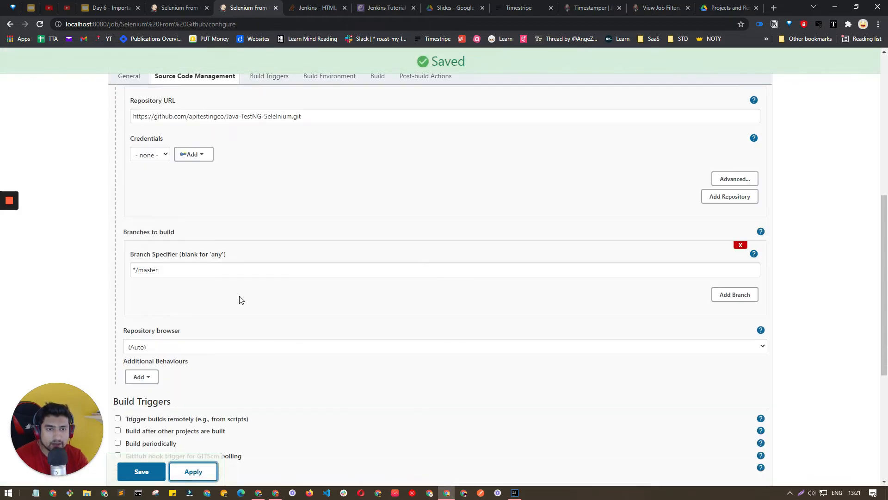
scroll(239, 299, "down", 2)
double_click(148, 180)
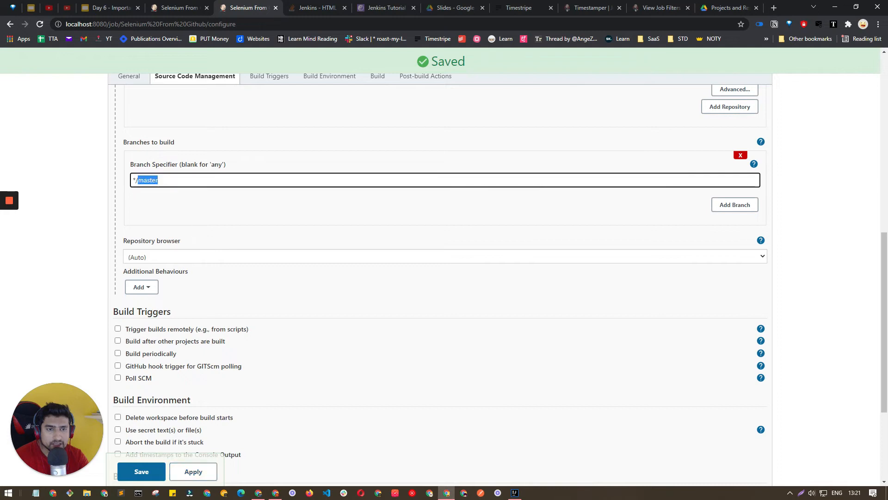
type("main")
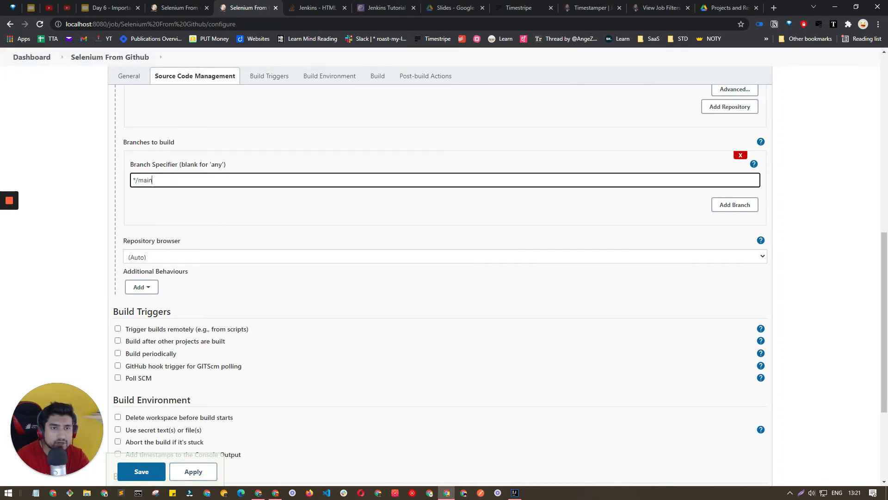
key("alt+Tab")
left_click(187, 151)
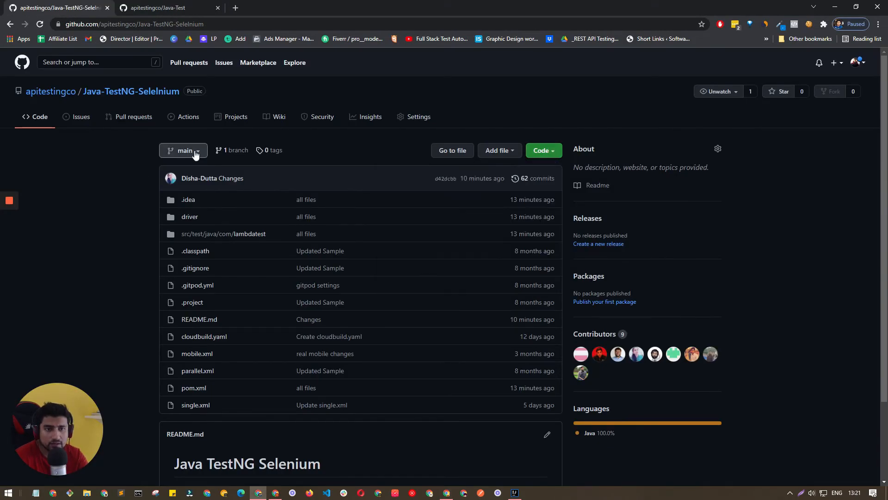
left_click(196, 151)
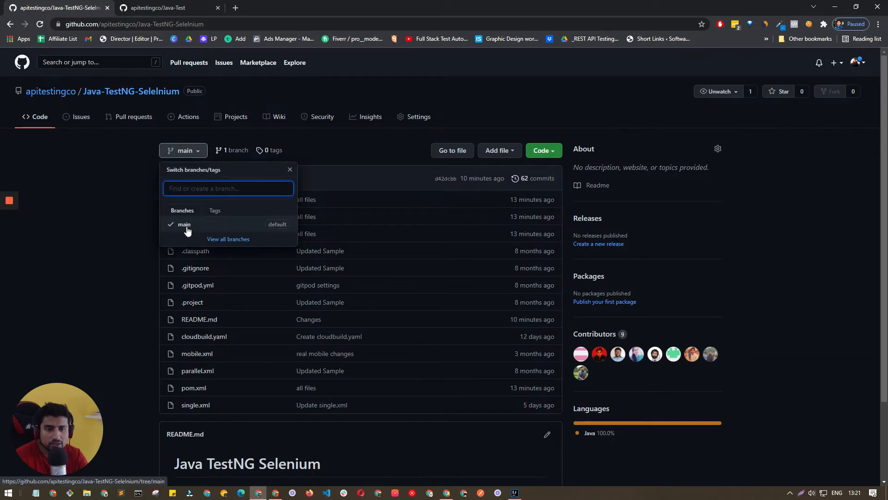
key("alt+Tab")
Read the Poll SCM help under Build Triggers, open its linked document, and close that page again
scroll(174, 200, "down", 3)
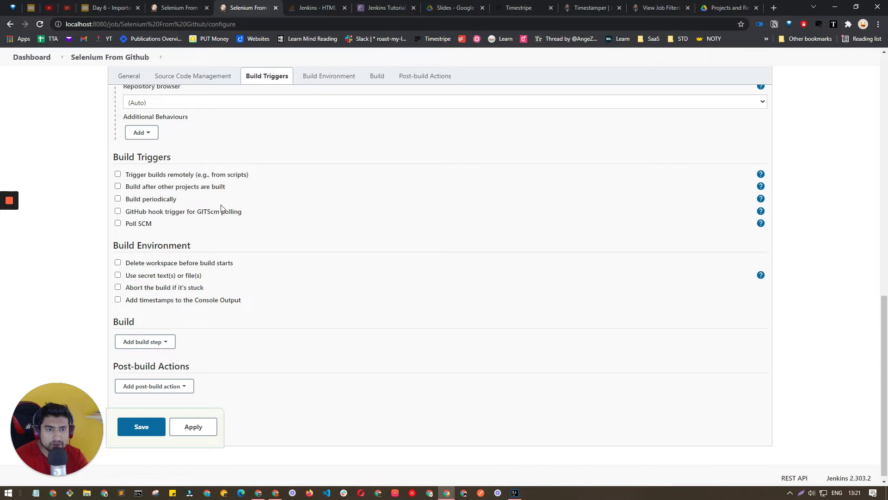
scroll(200, 219, "down", 1)
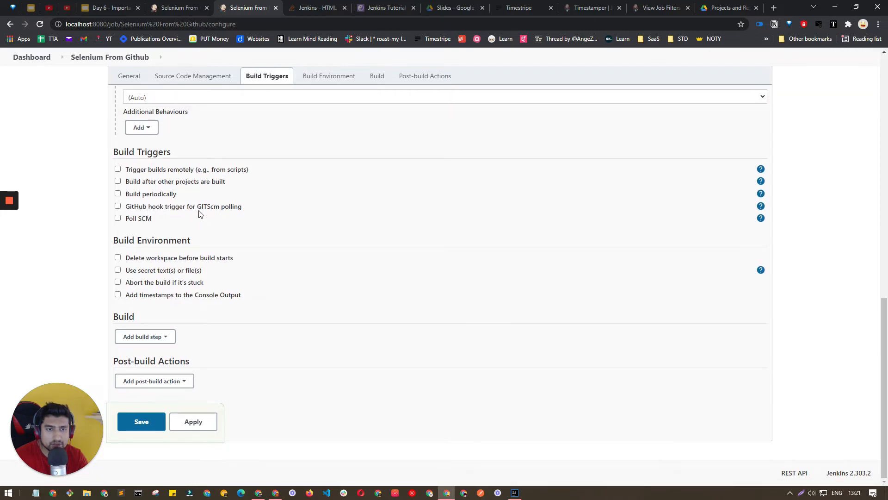
left_click(761, 217)
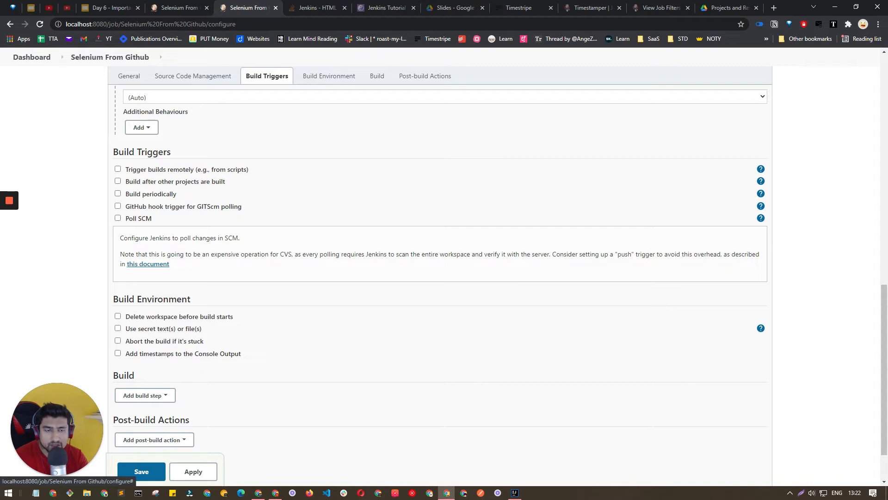
left_click(148, 264)
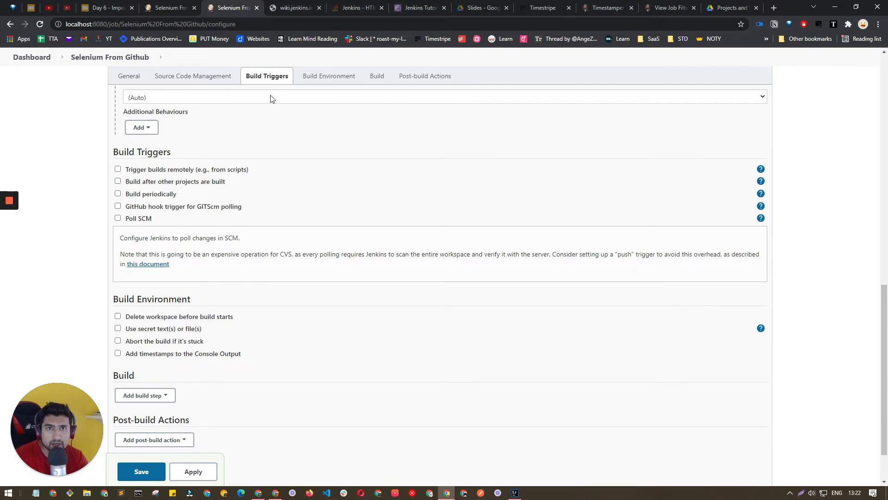
key("ctrl+Tab")
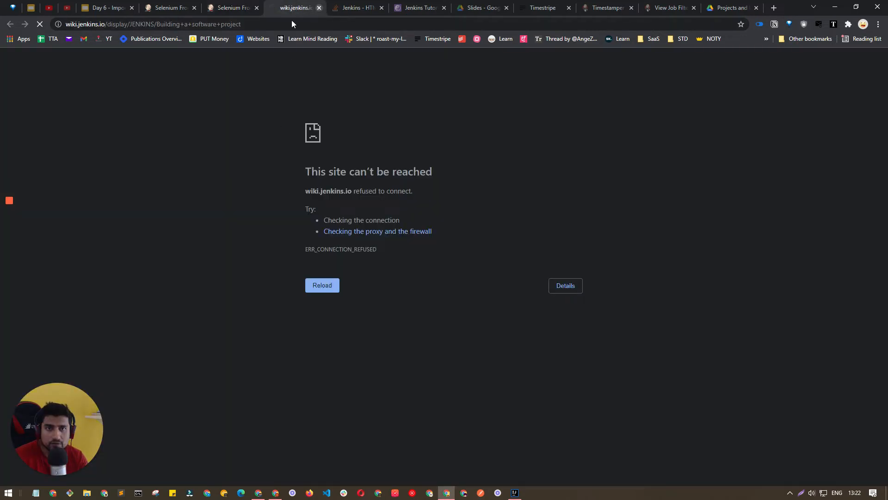
key("ctrl+w")
Add an Invoke top-level Maven targets build step and choose mvn as its Maven version
scroll(231, 294, "down", 2)
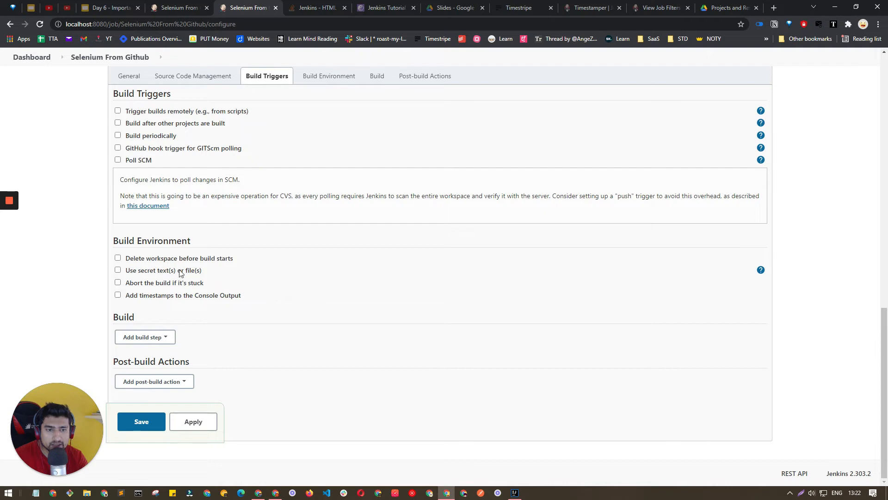
left_click(158, 335)
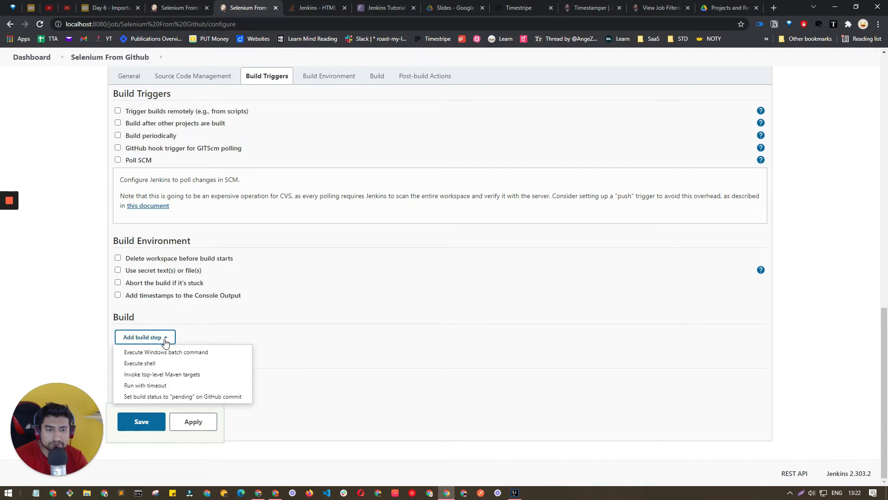
left_click(162, 373)
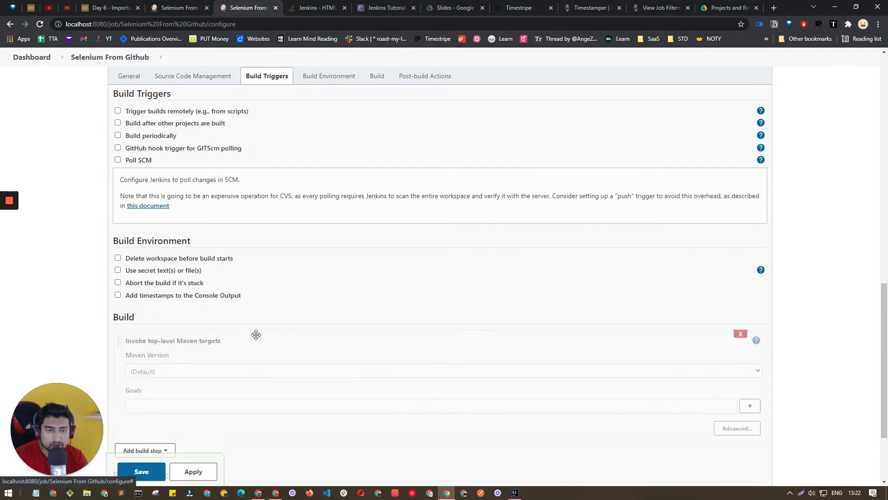
left_click(176, 259)
left_click(180, 257)
left_click(181, 258)
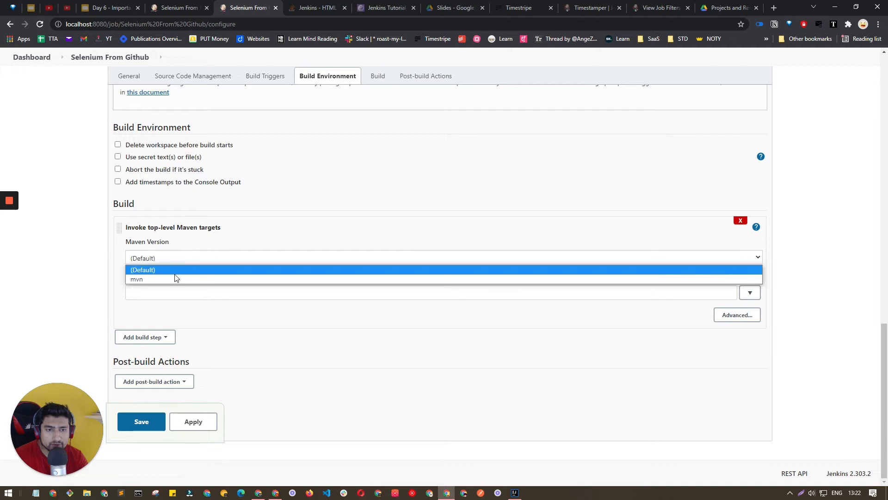
left_click(176, 277)
Set the Maven goals to "clean test -Dsuite=single.xml" and save the job configuration
left_click(174, 290)
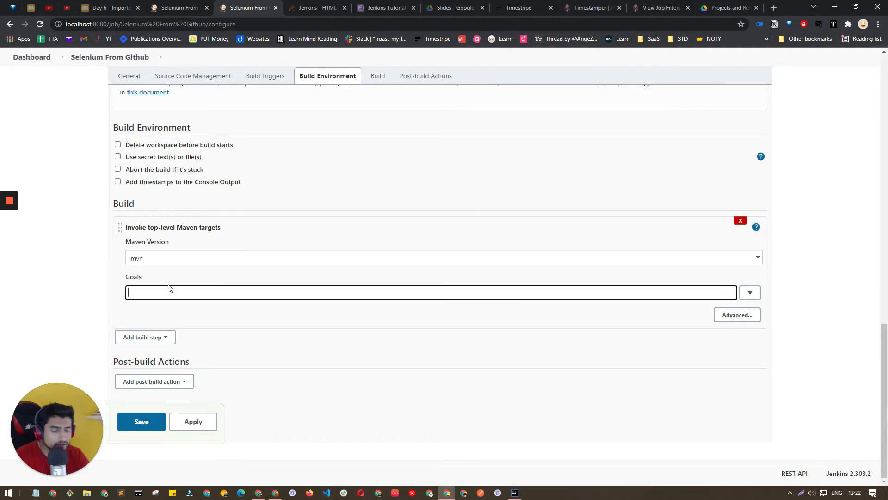
type("clean test")
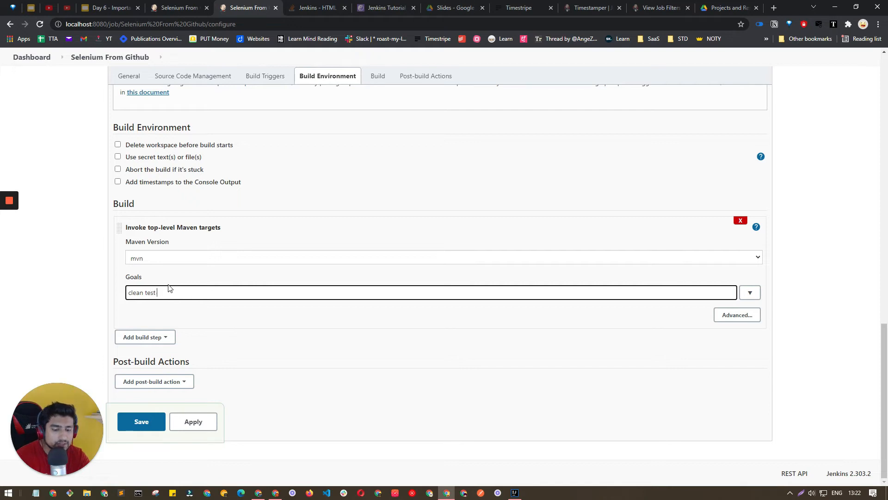
type(" -Ds")
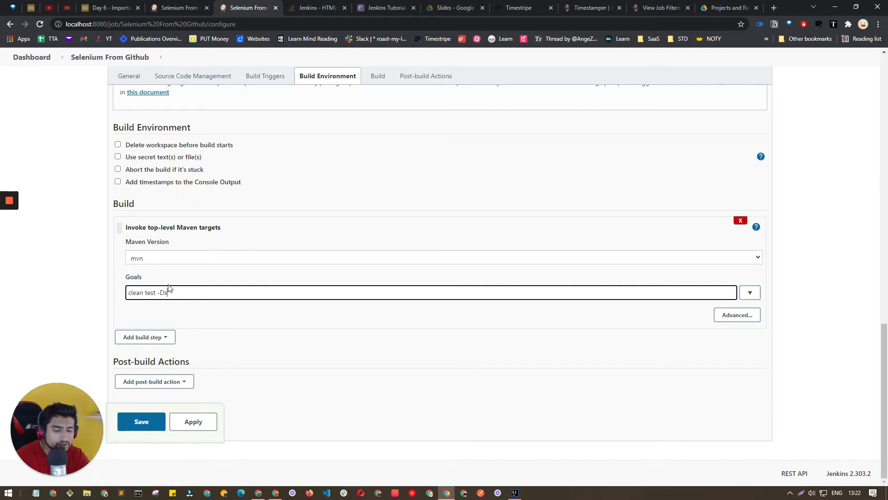
type("uite=singe")
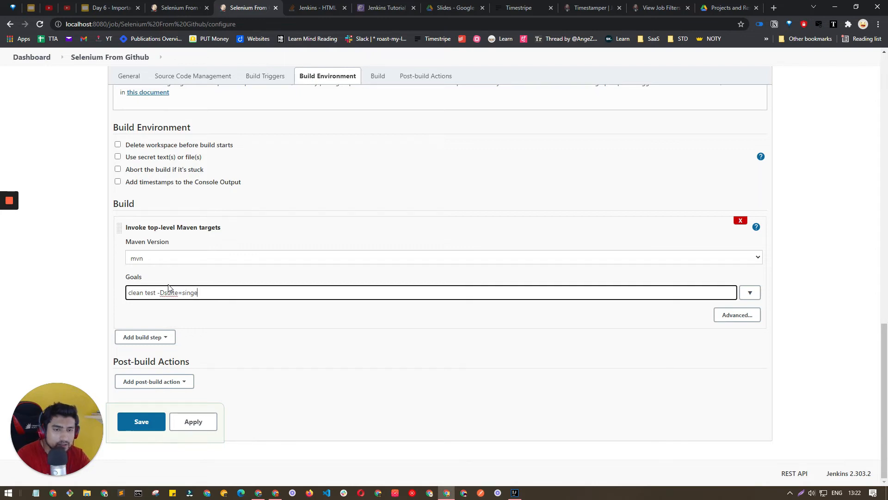
key("BackSpace")
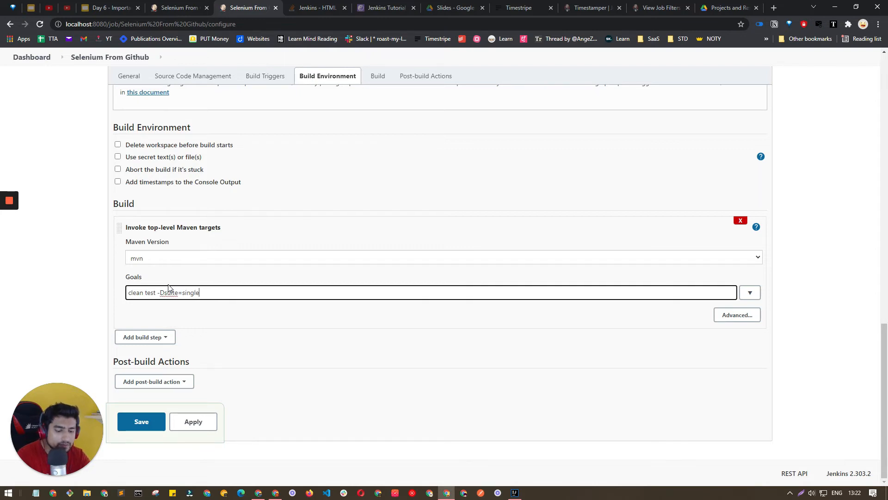
type("le.xml")
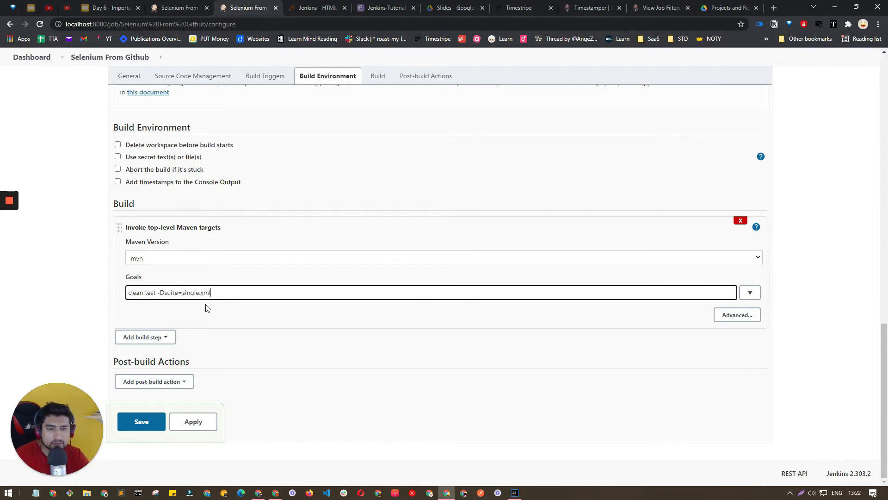
left_click(175, 353)
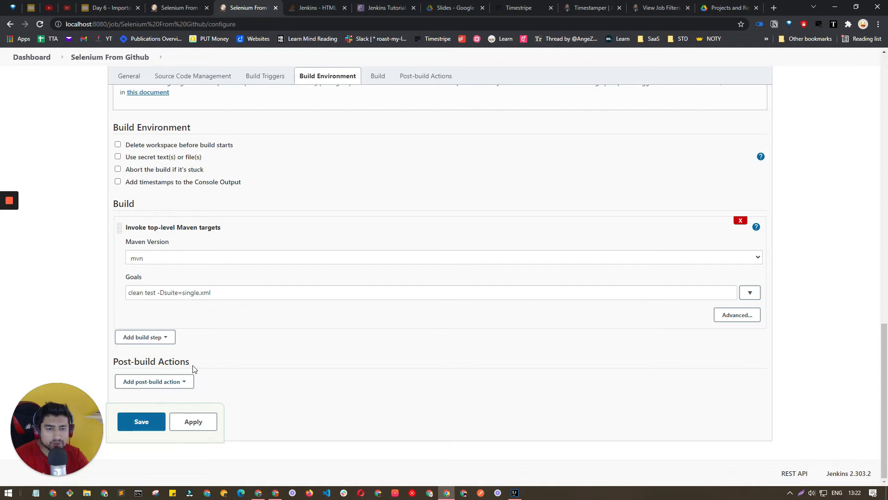
left_click(157, 421)
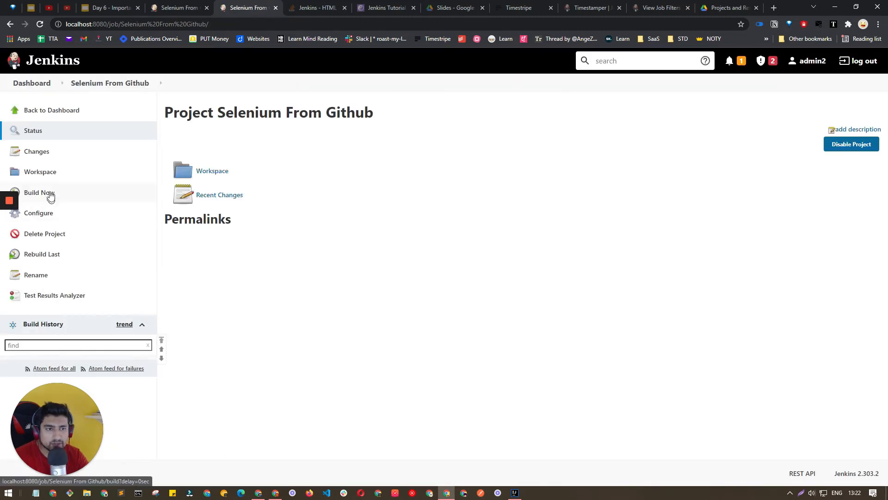
Build the project and examine the first build's console output, from the repository checkout through the test run
left_click(80, 199)
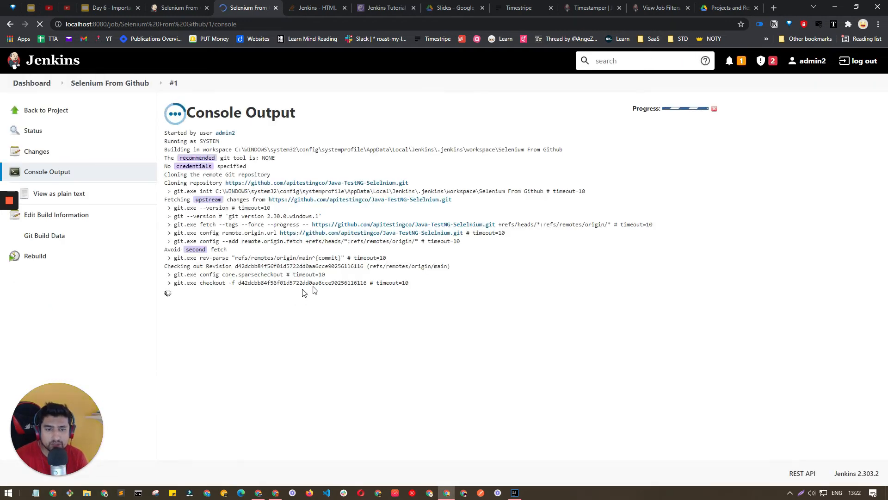
left_click_drag(465, 233, 212, 233)
left_click(213, 232)
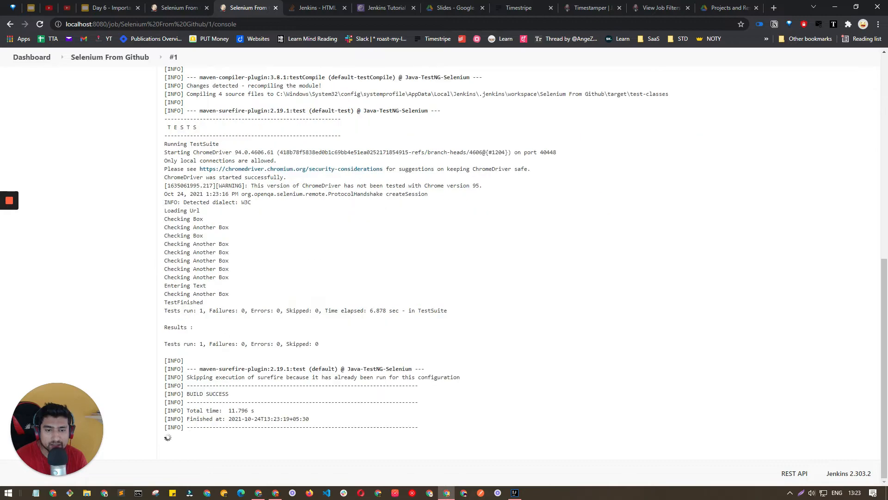
scroll(143, 251, "up", 5)
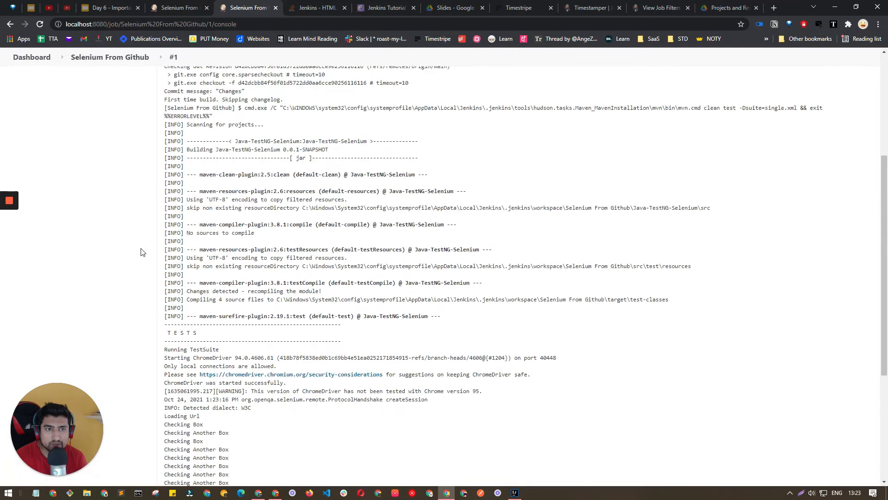
Browse the project's workspace to target/surefire-reports, view emailable-report.html, and return to the report folder
left_click(121, 60)
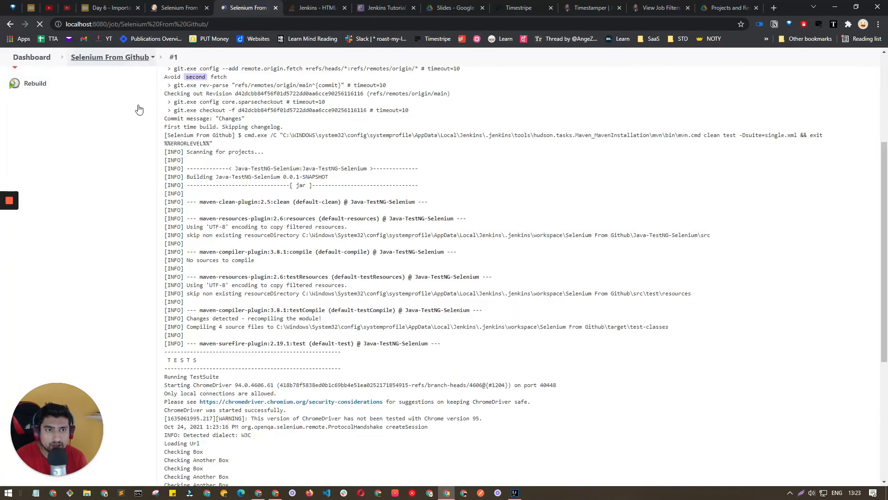
left_click(57, 176)
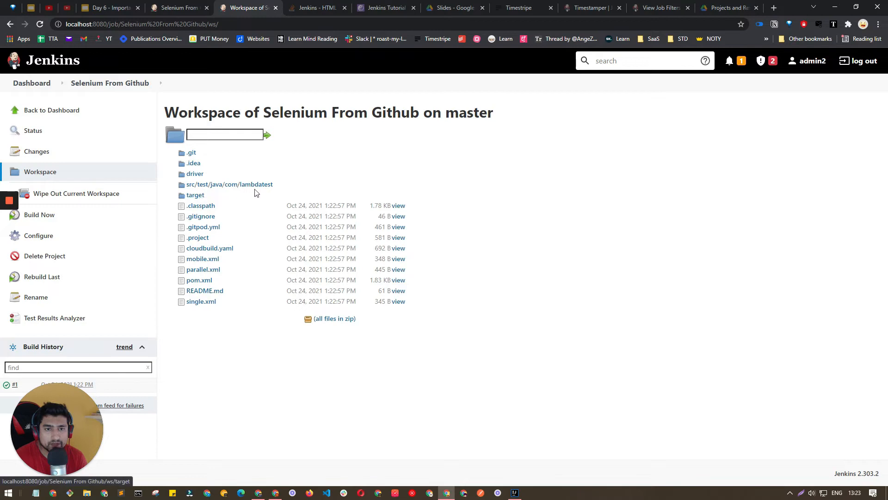
left_click(199, 197)
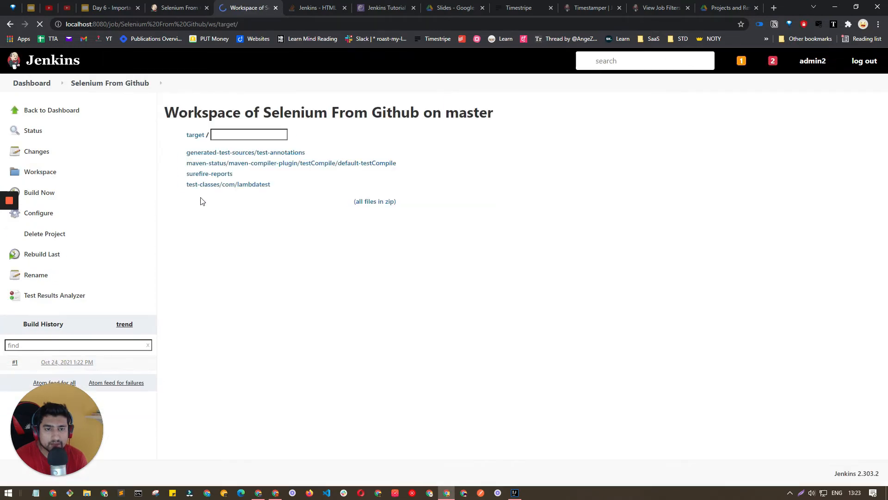
left_click(221, 175)
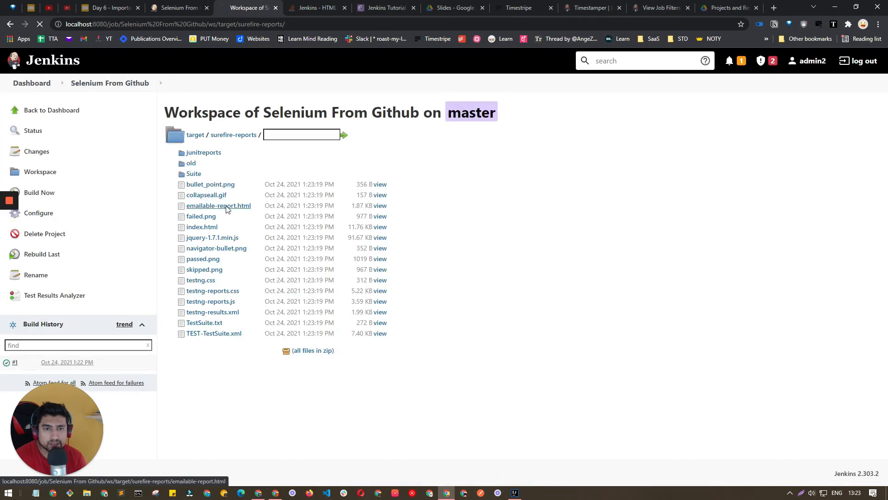
left_click(224, 154)
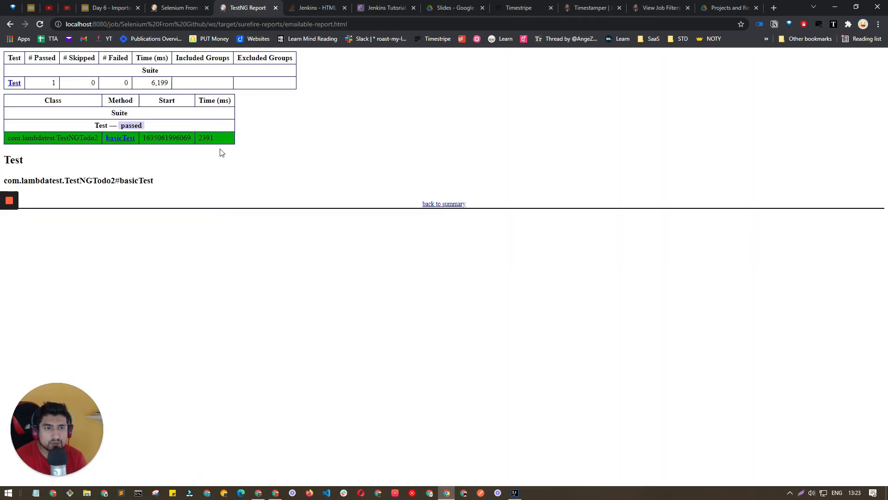
left_click(10, 24)
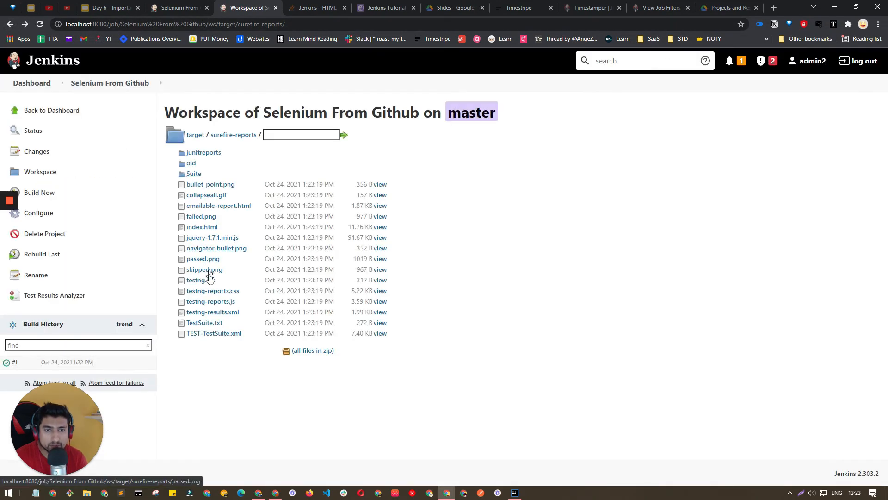
Open emailable-report.html in a new tab and open the job's configuration in the workspace tab
right_click(214, 206)
left_click(236, 212)
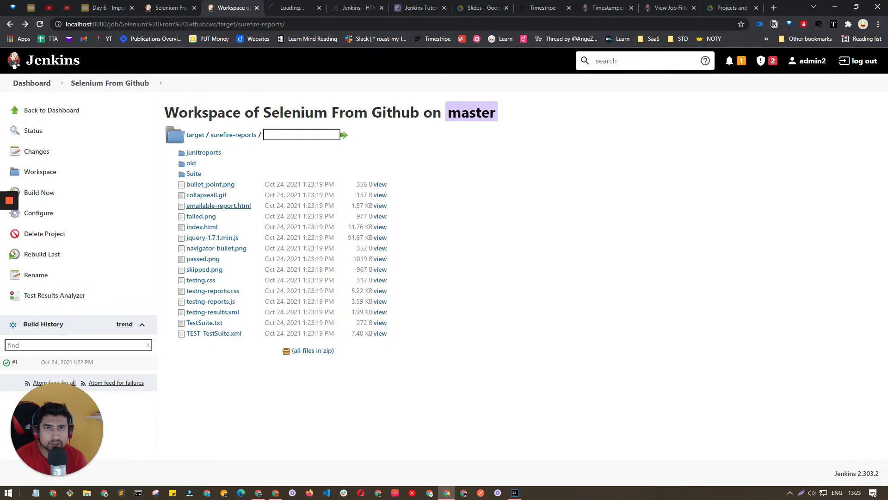
left_click(276, 17)
left_click(231, 8)
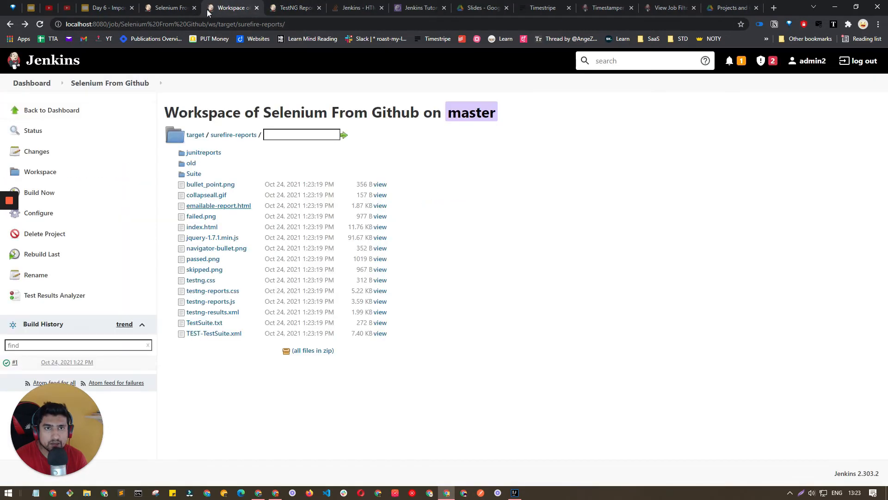
left_click(39, 216)
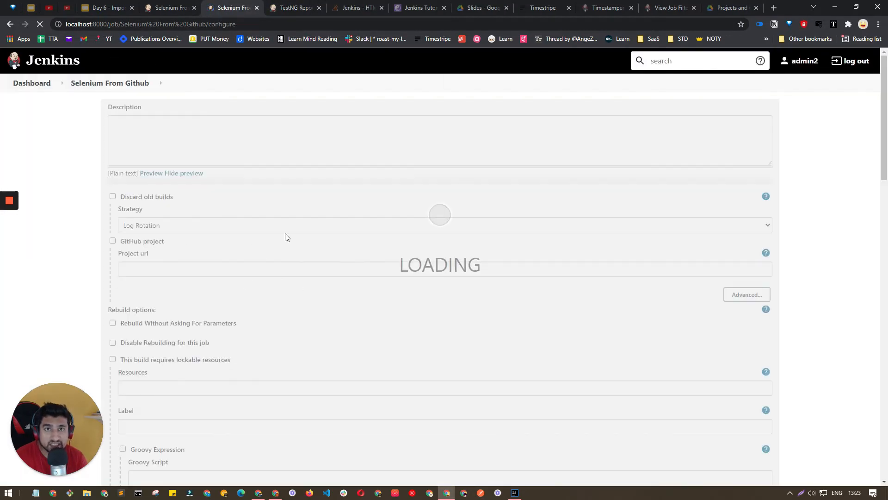
Copy the path surefire-reports/emailable-report.html from the opened report's address
key("ctrl+Tab")
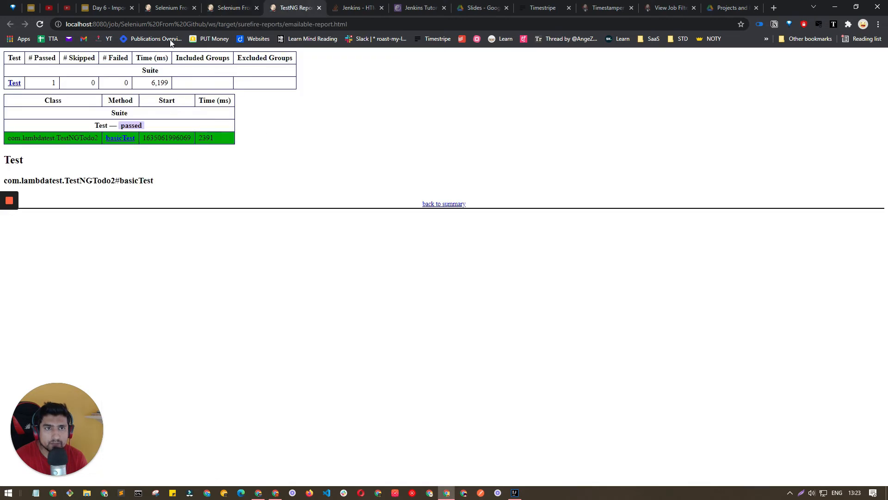
left_click_drag(238, 24, 348, 25)
key("ctrl+c")
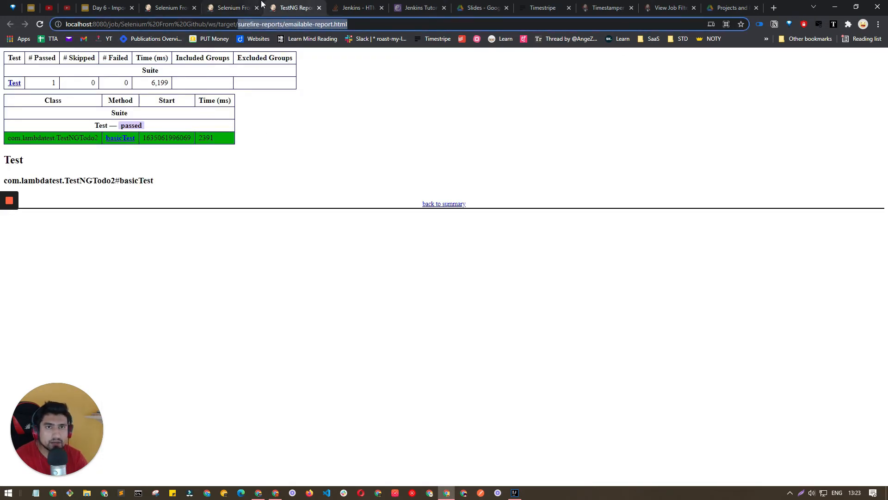
Add a Publish HTML reports post-build action to the job and add a report entry to it
left_click(234, 8)
scroll(255, 269, "down", 6)
scroll(259, 252, "up", 2)
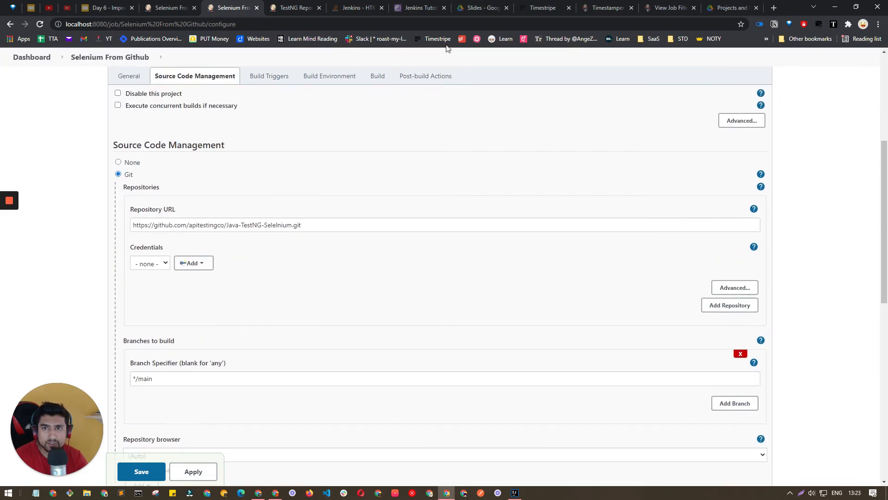
left_click(429, 77)
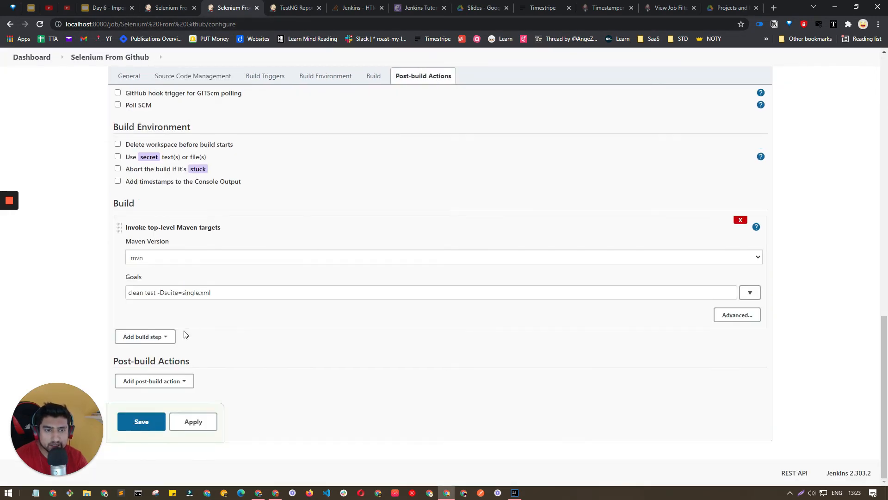
left_click(177, 383)
left_click(167, 278)
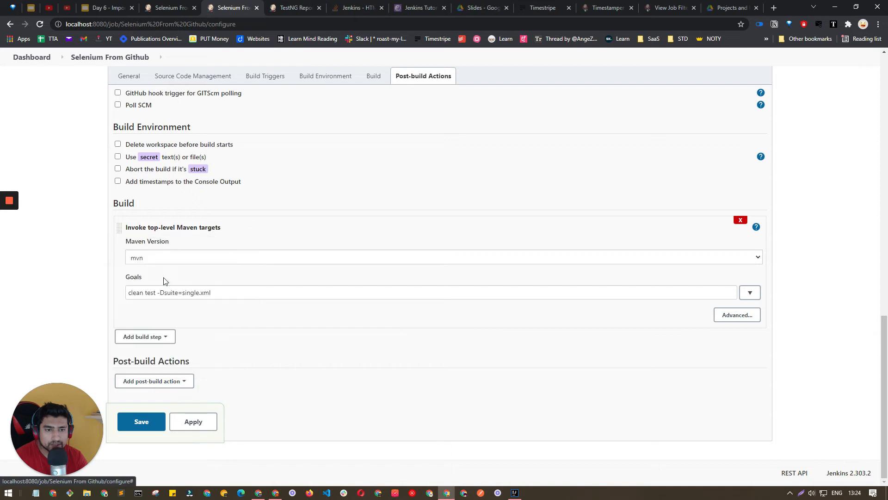
left_click(151, 355)
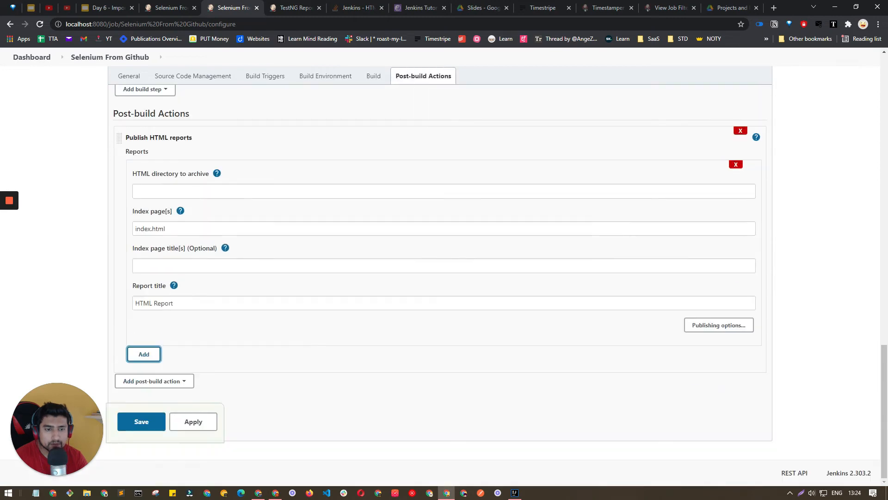
Show the help for the HTML directory to archive and set the directory to ws/target/surefire-reports/emailable-report.html
left_click(185, 191)
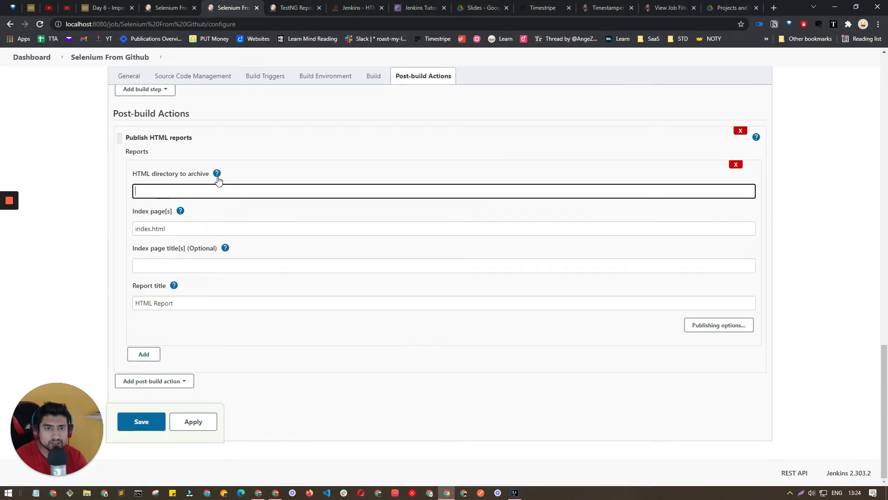
left_click(217, 174)
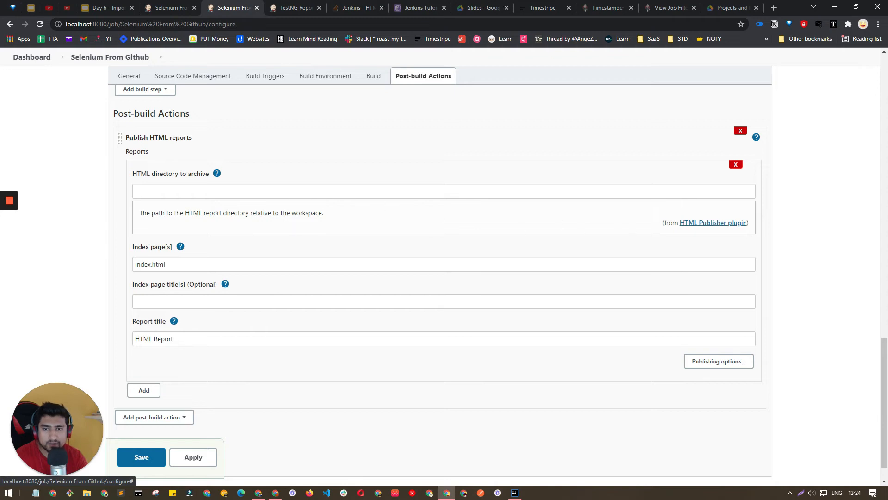
left_click(217, 191)
key("ctrl+v")
left_click(337, 167)
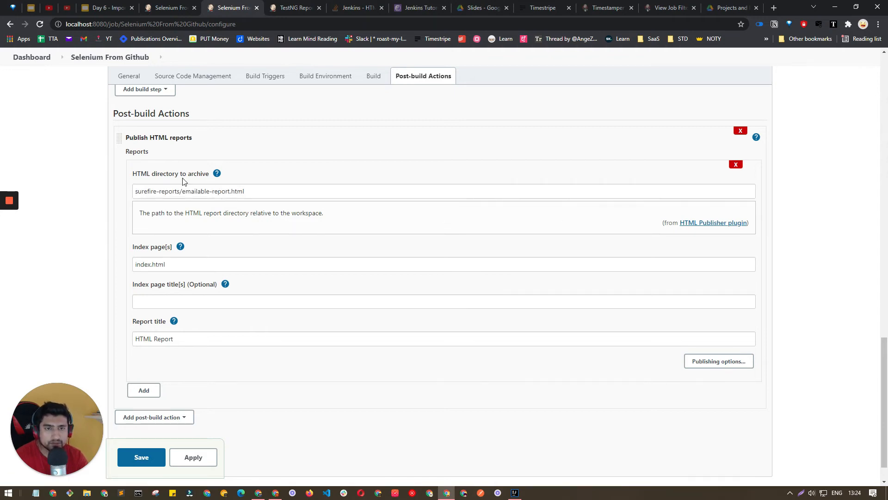
left_click(136, 191)
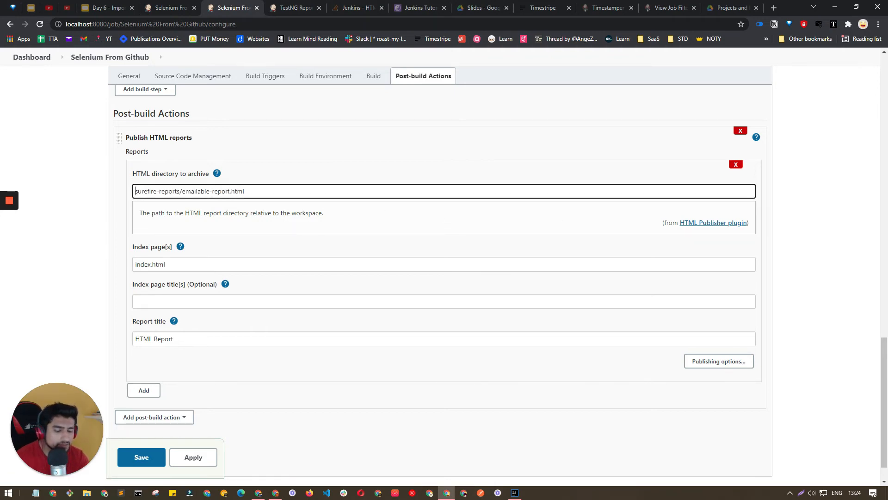
type("wa/")
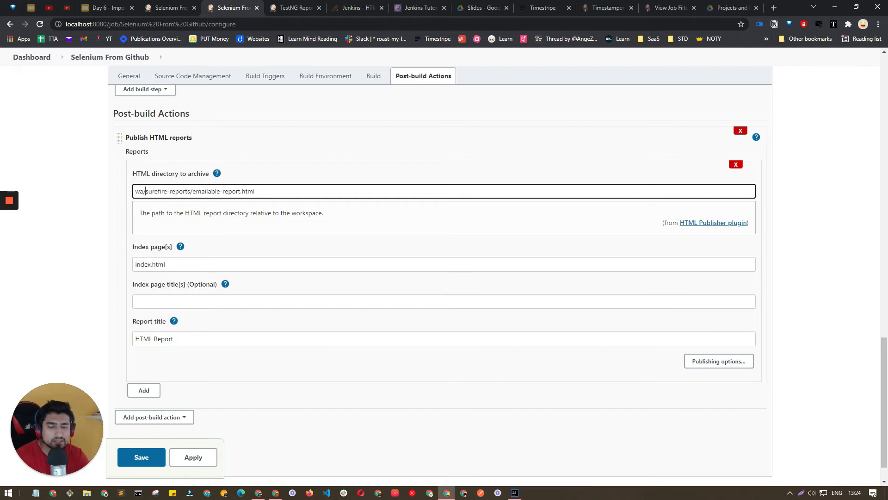
key("BackSpace")
key("BackSpace")
type("s/")
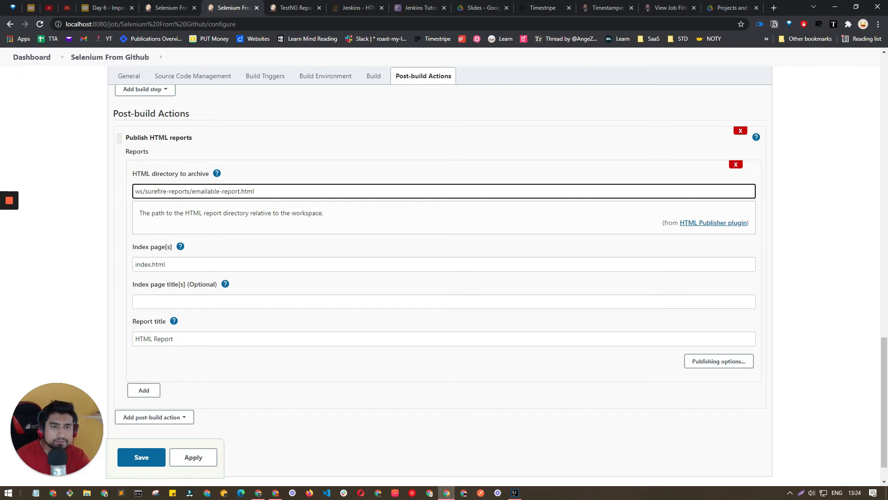
type("target")
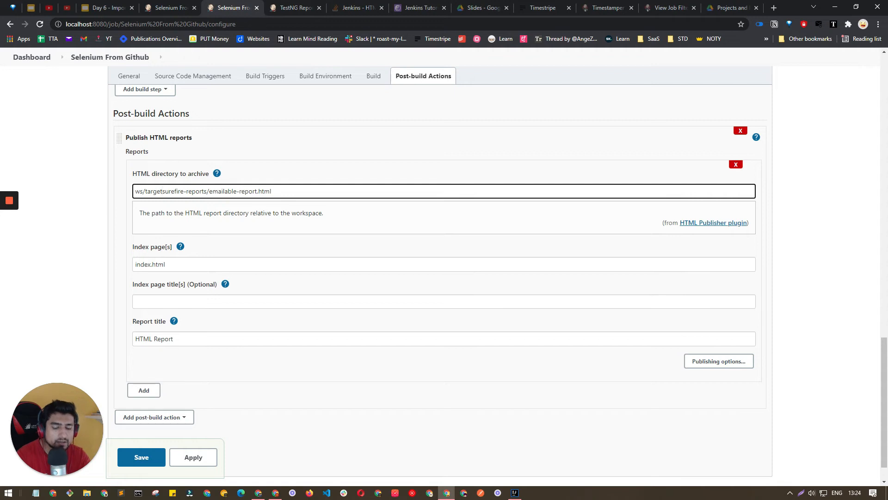
type("/")
left_click(257, 180)
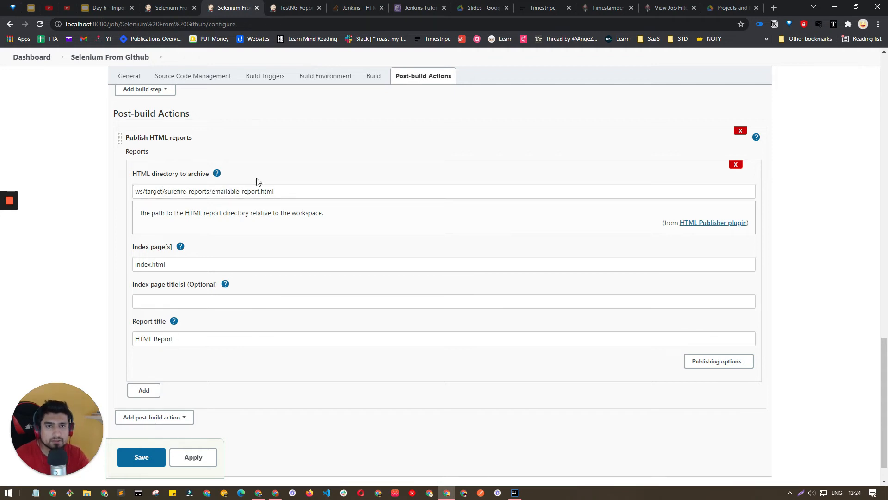
Set the HTML report's index page to emailable-report.html, matching the file name in the opened report's address
left_click(296, 7)
left_click_drag(285, 24, 340, 24)
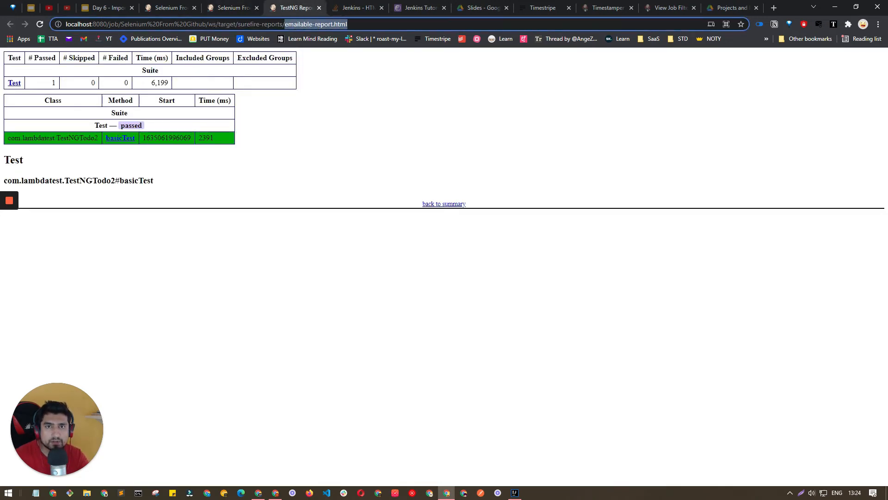
left_click(231, 4)
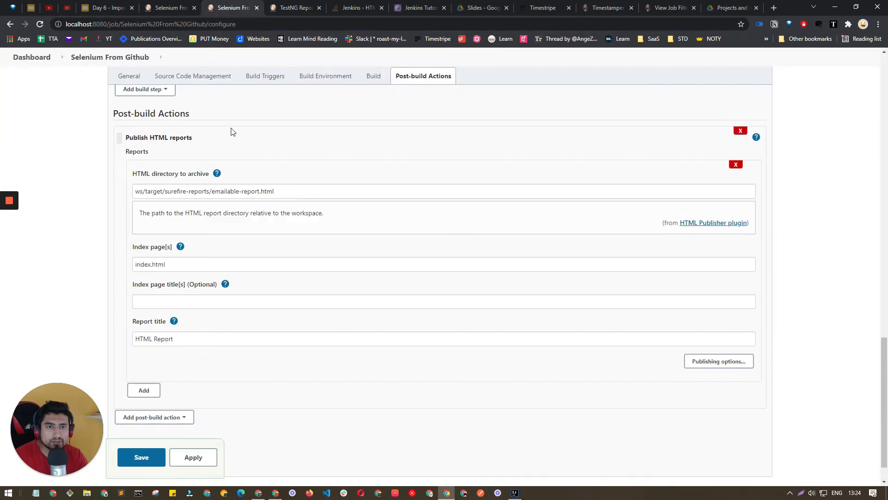
triple_click(153, 264)
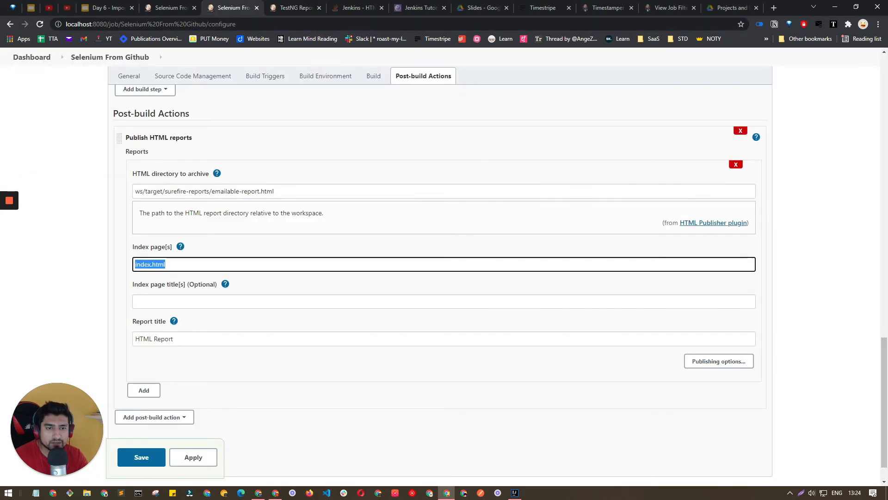
type("emailable-report.html")
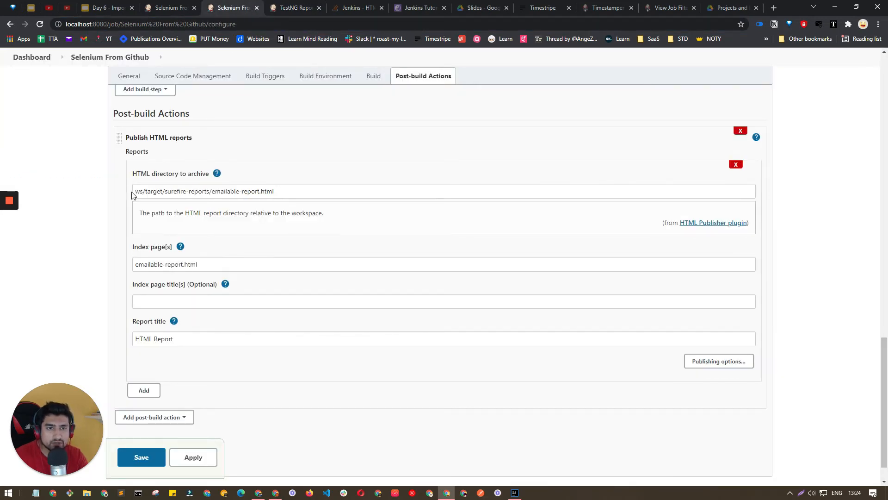
Check the report's address, shorten the HTML directory to archive to ws/target/surefire-reports/, and save the job configuration
left_click(135, 191)
left_click(285, 8)
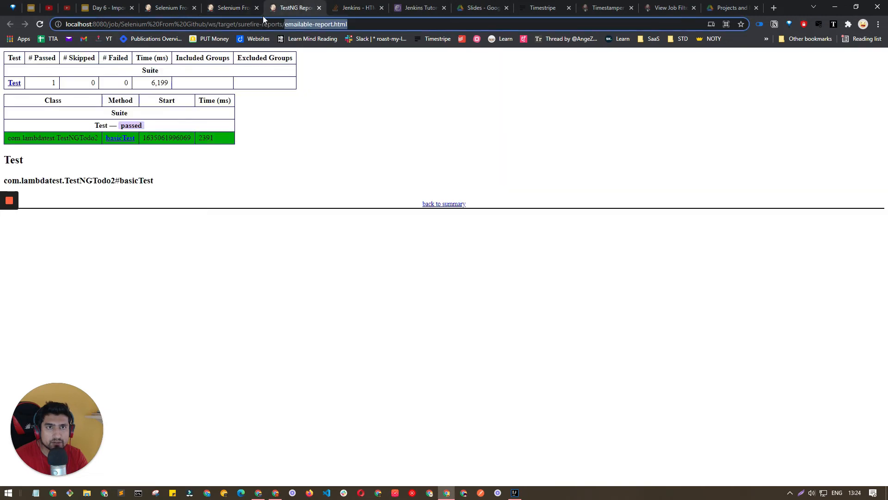
left_click_drag(208, 24, 334, 24)
left_click(214, 24)
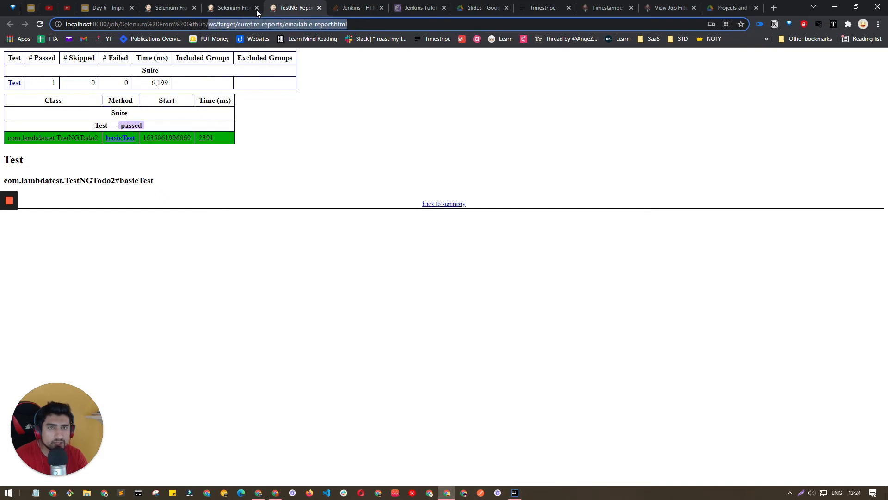
left_click(255, 11)
triple_click(187, 212)
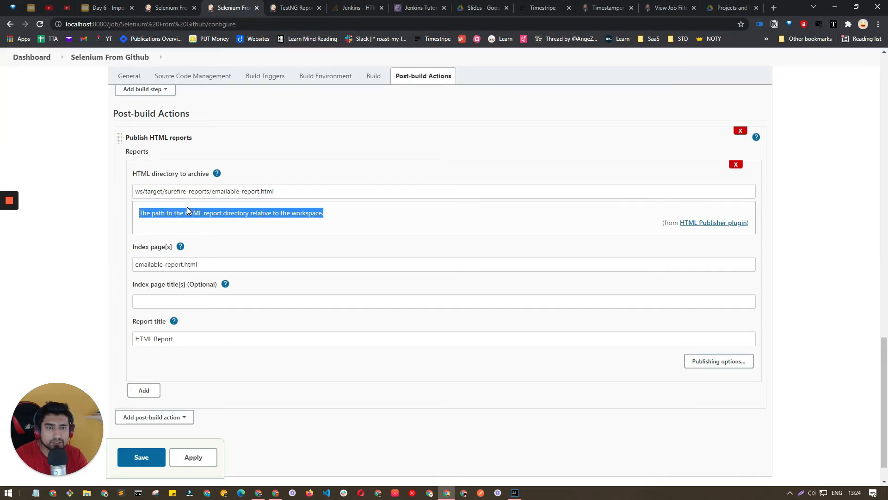
triple_click(206, 191)
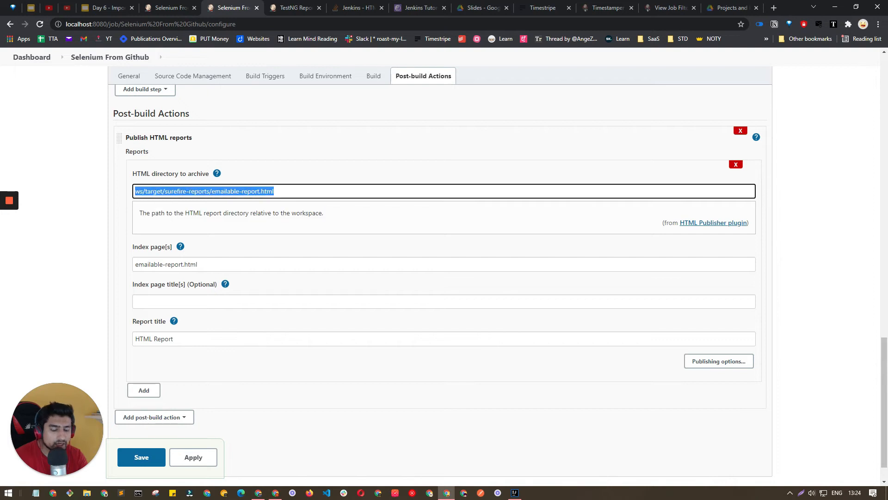
left_click(275, 191)
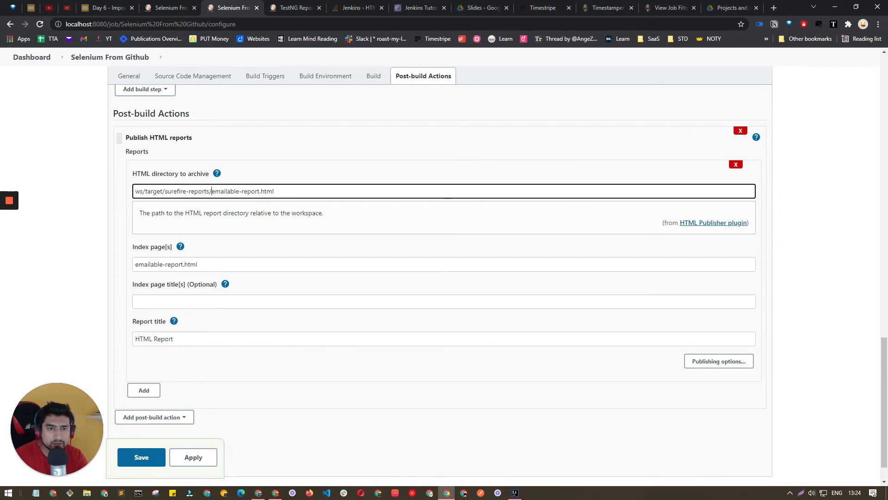
left_click_drag(211, 191, 275, 191)
key("BackSpace")
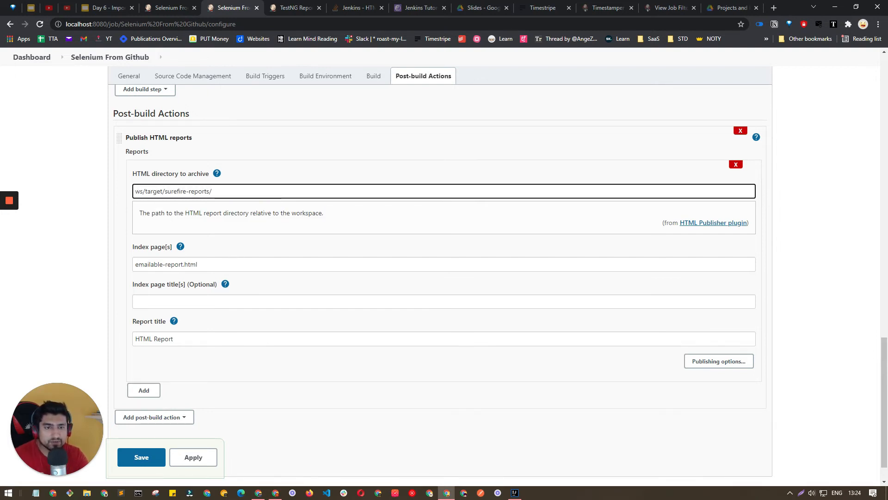
double_click(174, 264)
left_click(145, 464)
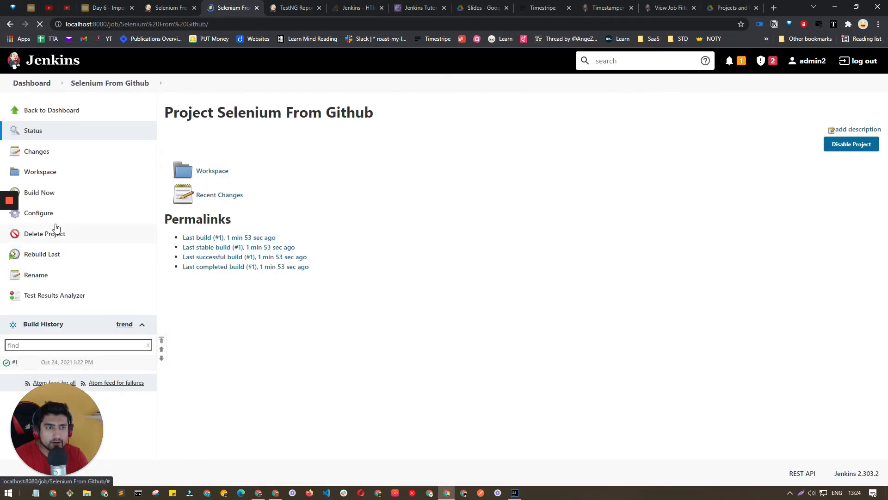
Build the project again and examine the second build's console output, especially the HTML report archiving lines
left_click(53, 192)
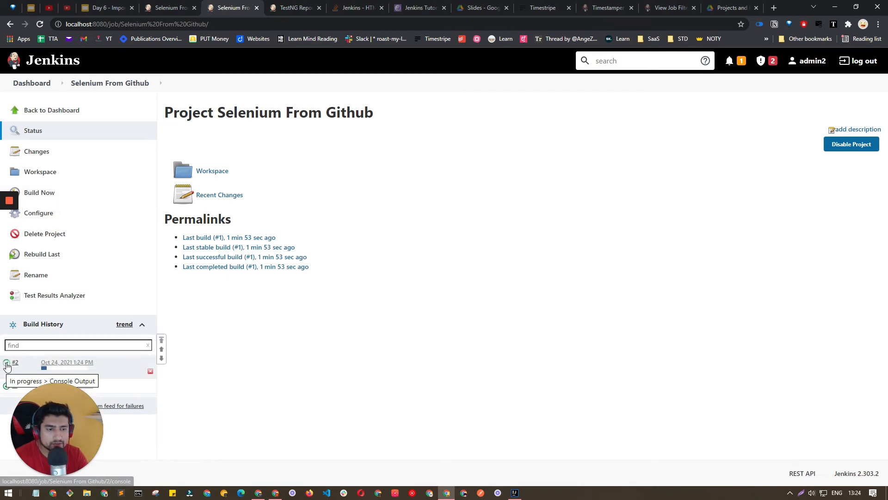
left_click(6, 363)
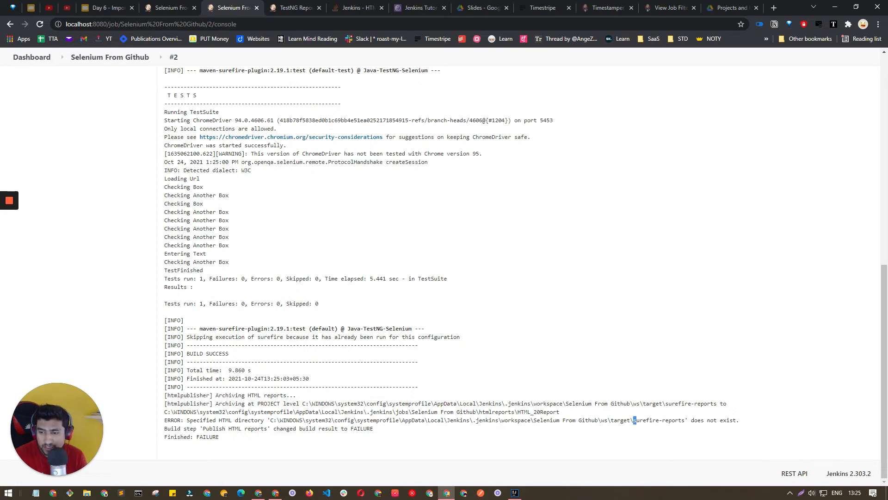
left_click_drag(634, 420, 678, 420)
scroll(316, 365, "up", 7)
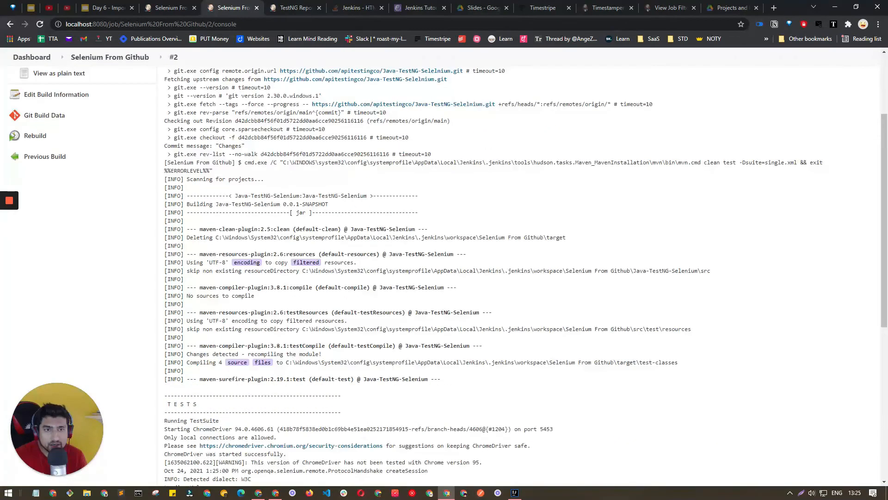
scroll(316, 362, "down", 5)
scroll(444, 264, "down", 2)
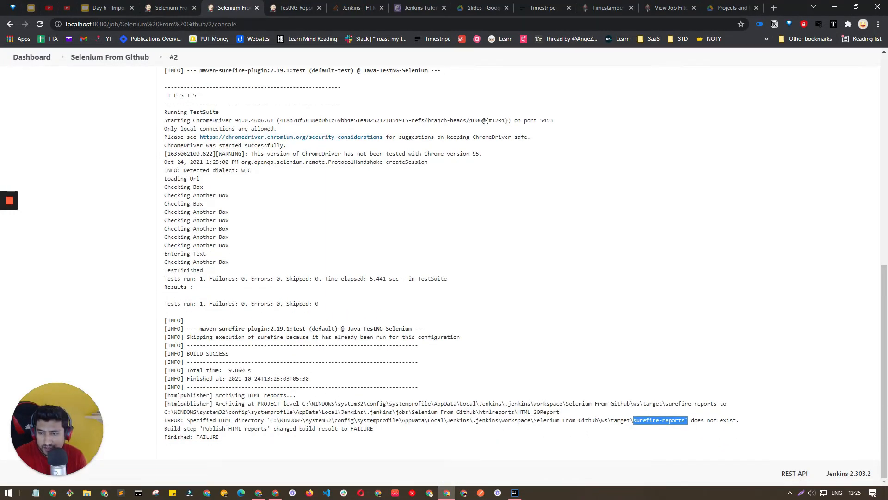
scroll(64, 317, "up", 10)
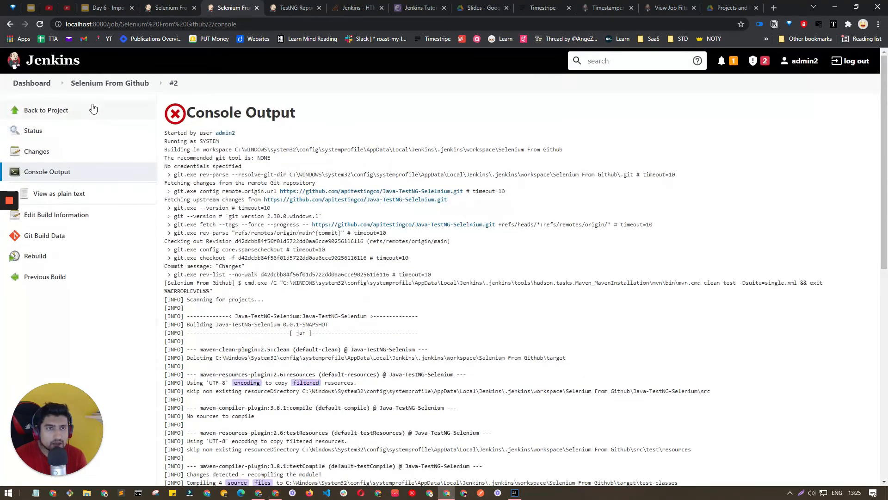
Browse the Selenium From Github workspace to target/surefire-reports and open emailable-report.html in a separate tab
left_click(105, 87)
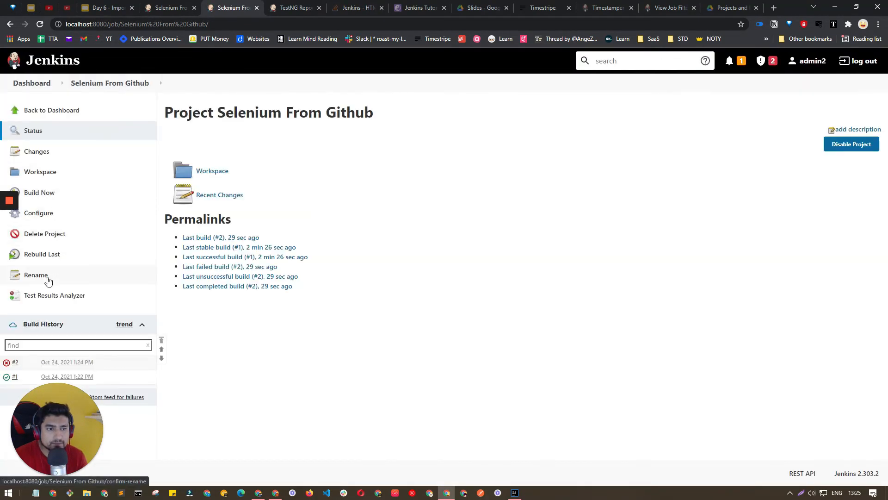
left_click(54, 174)
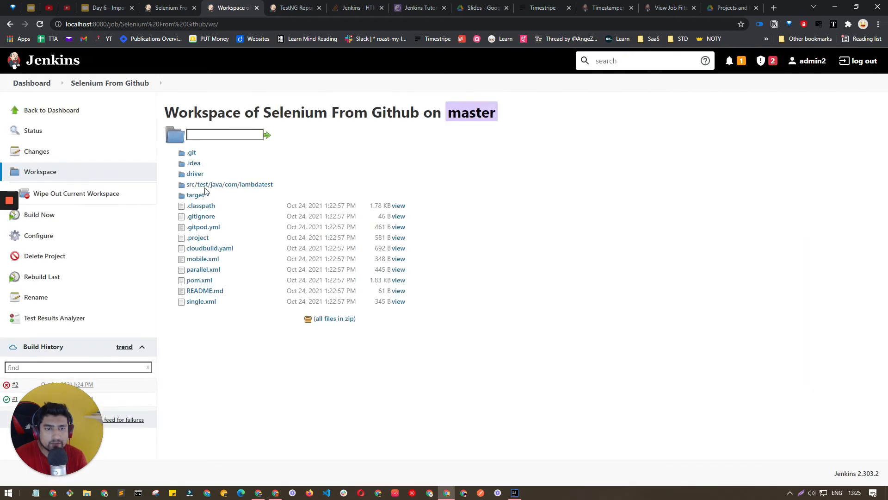
left_click(199, 196)
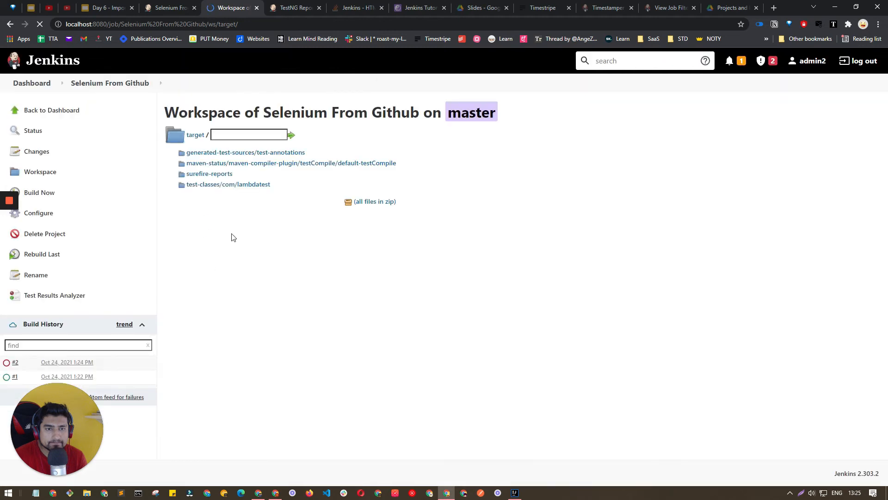
left_click(229, 175)
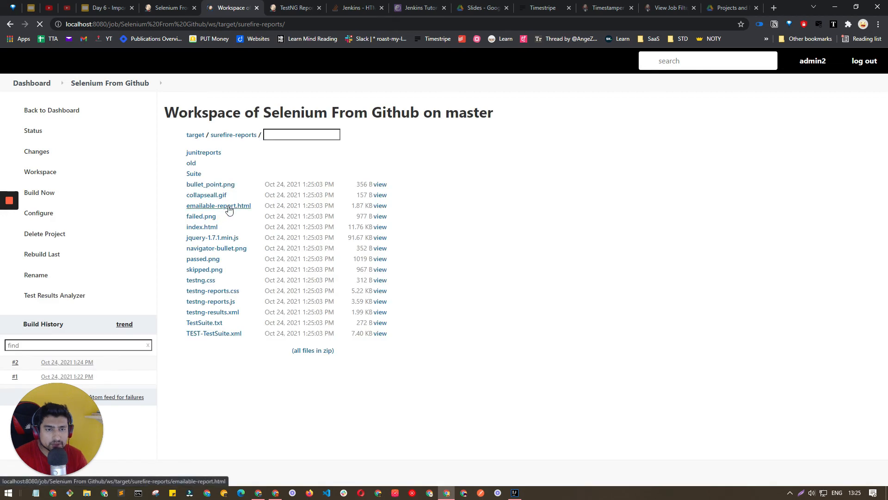
middle_click(229, 207)
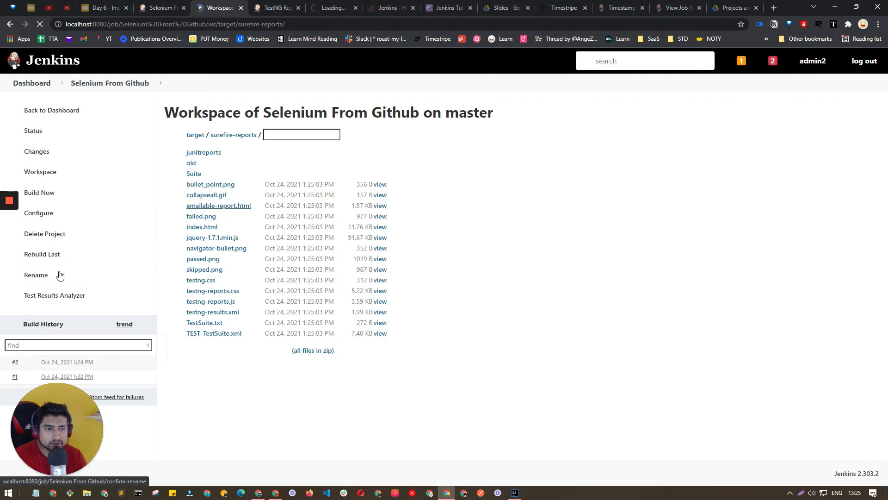
mouse_move(11, 220)
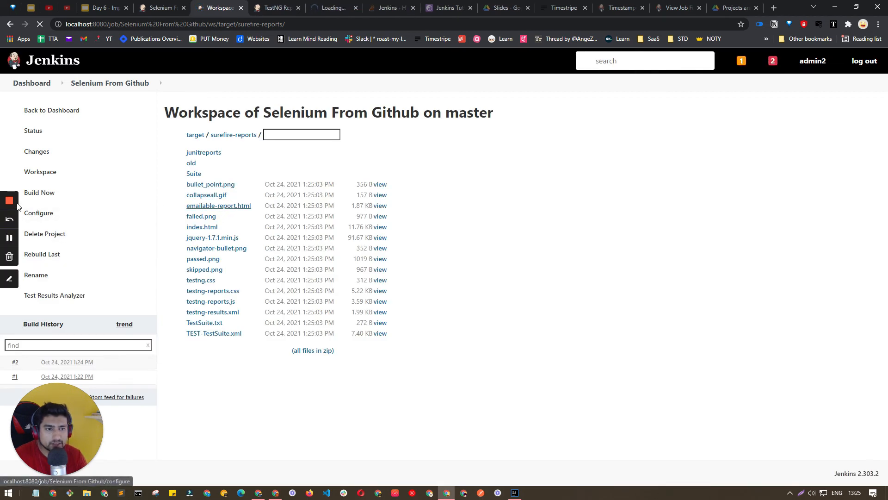
left_click(9, 239)
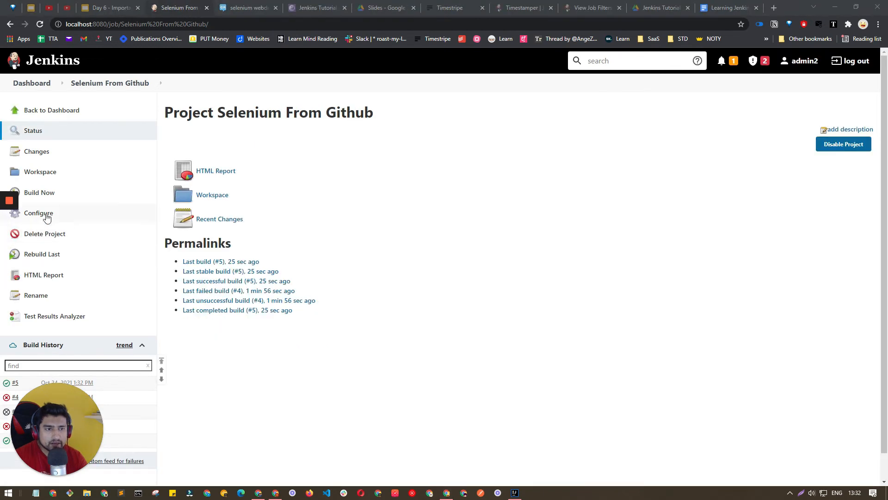
Review the job's HTML report settings, directory target/surefire-reports/ and index page emailable-report.html, and save the configuration
left_click(46, 218)
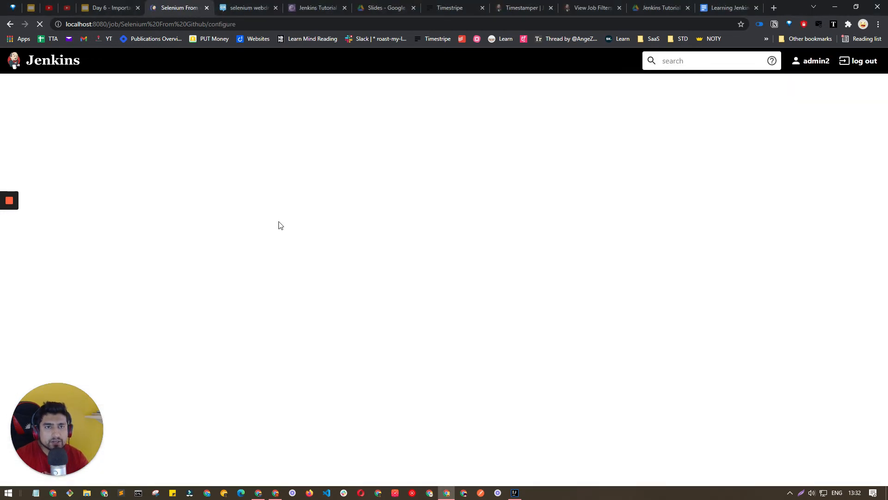
scroll(279, 226, "down", 10)
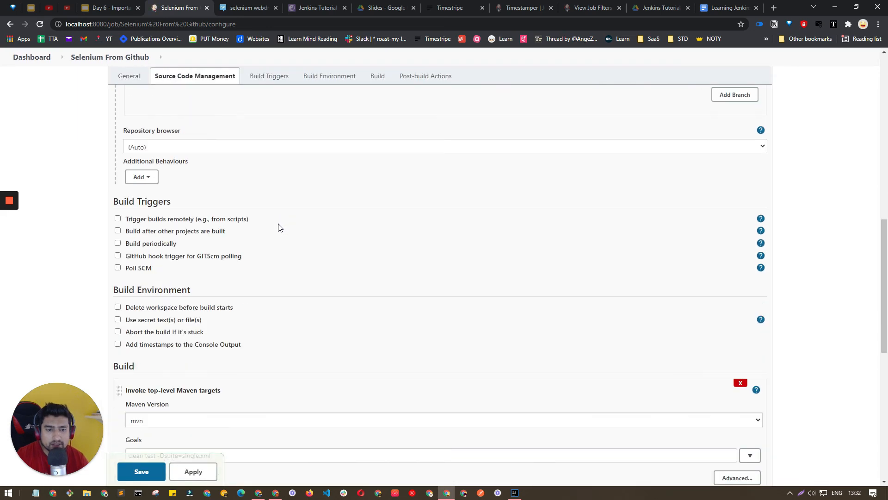
scroll(279, 226, "down", 10)
double_click(143, 191)
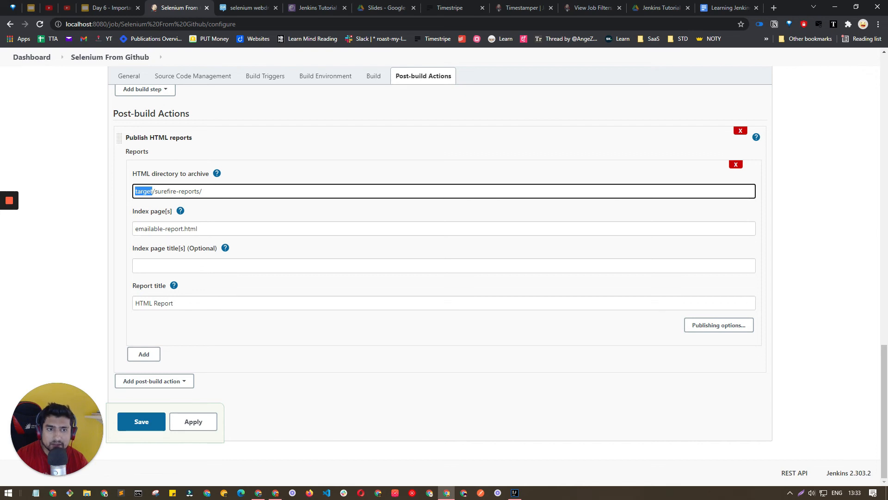
double_click(166, 191)
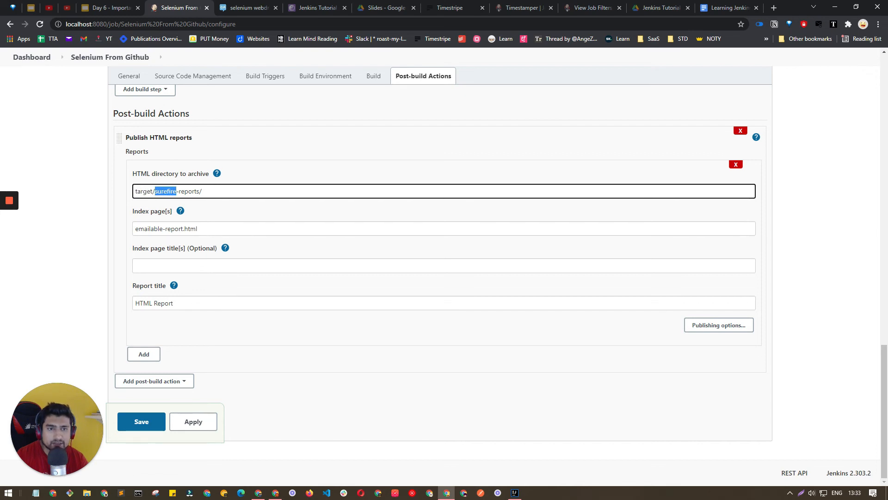
left_click(182, 229)
left_click(142, 422)
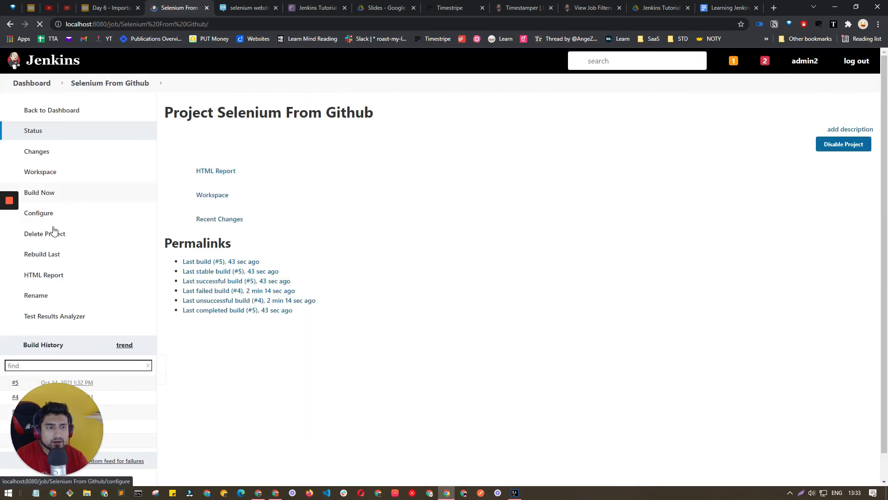
View the project's published HTML report, return to the project, and examine its Test Results Analyzer
left_click(42, 276)
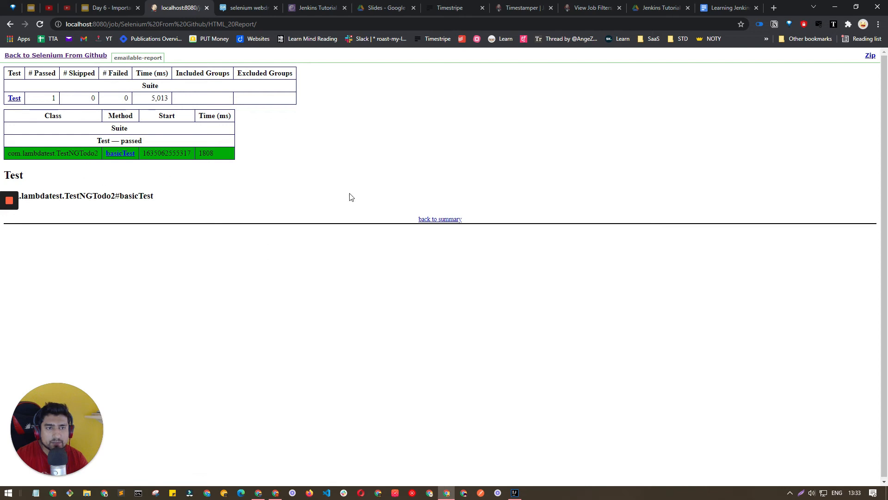
left_click(32, 56)
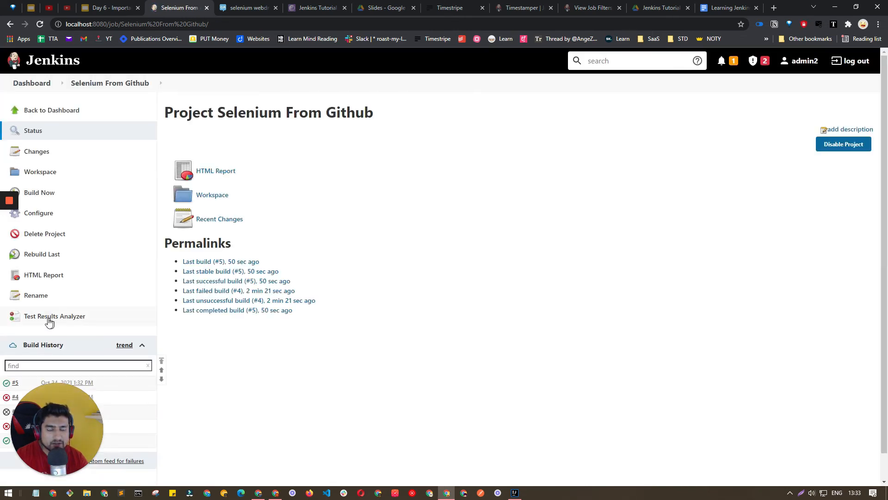
left_click(65, 319)
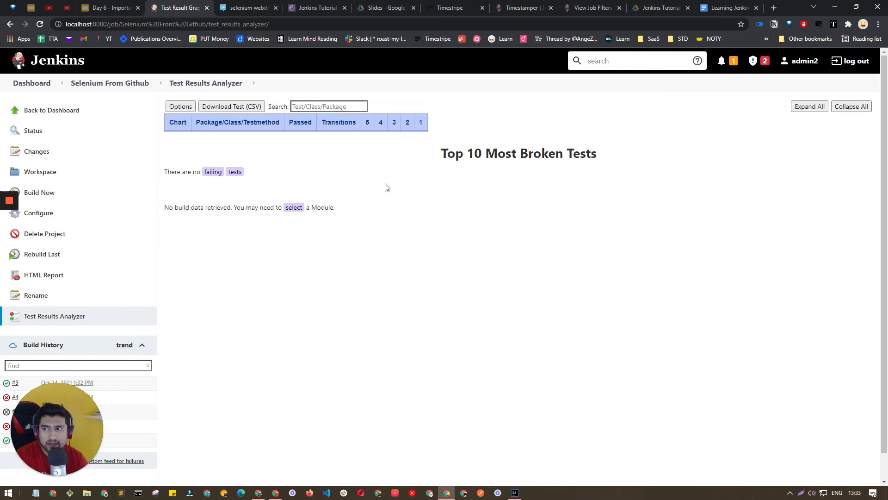
left_click_drag(244, 173, 164, 172)
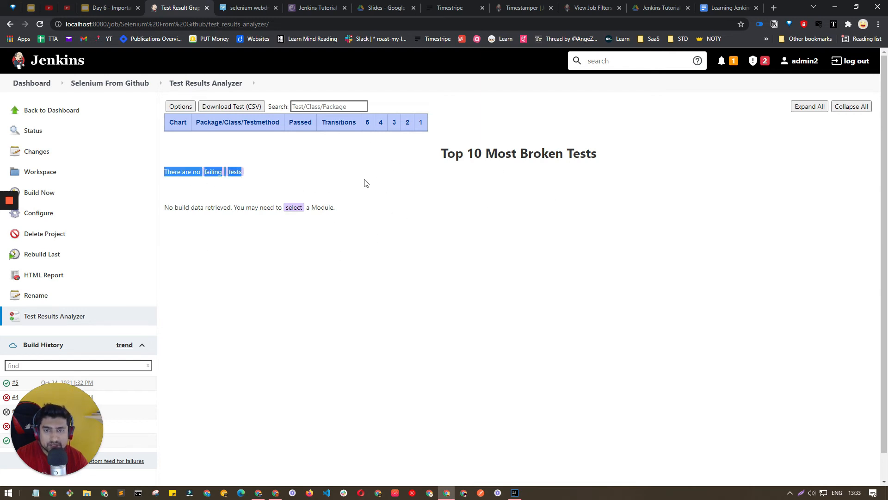
Rebuild the last build, examine the HTML report archiving lines in its console output, and return to the project page
left_click(55, 262)
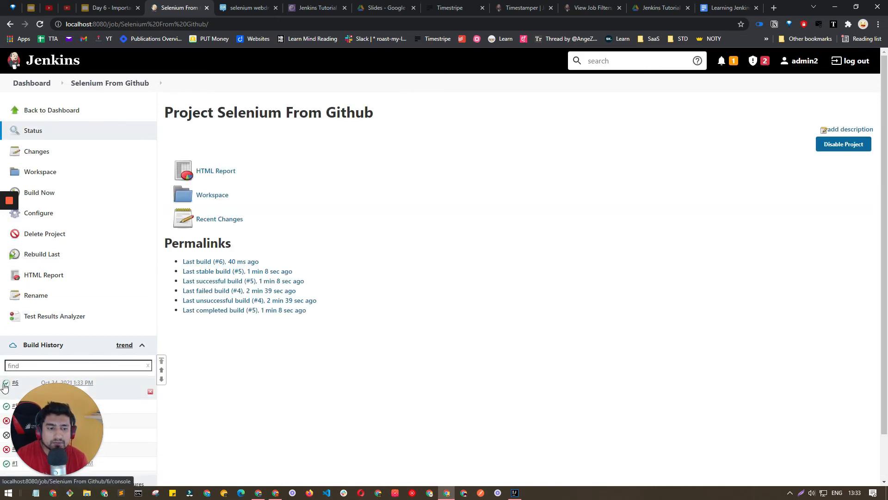
left_click(7, 387)
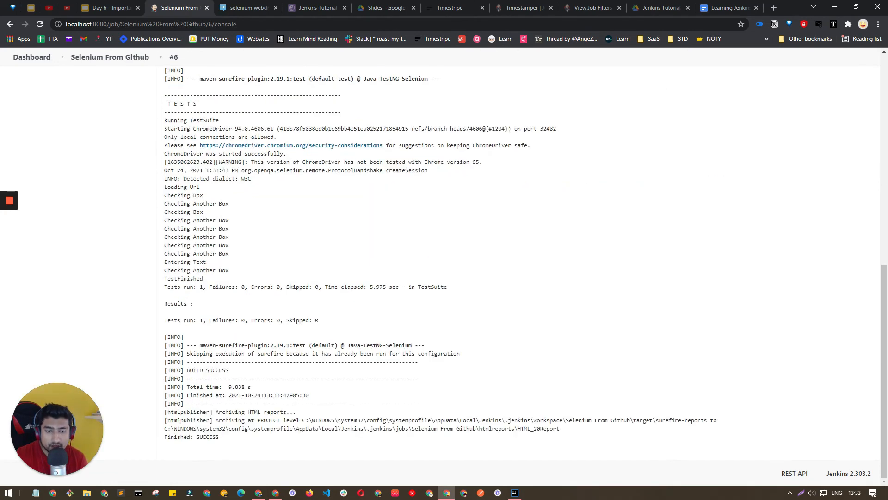
left_click_drag(549, 437, 290, 412)
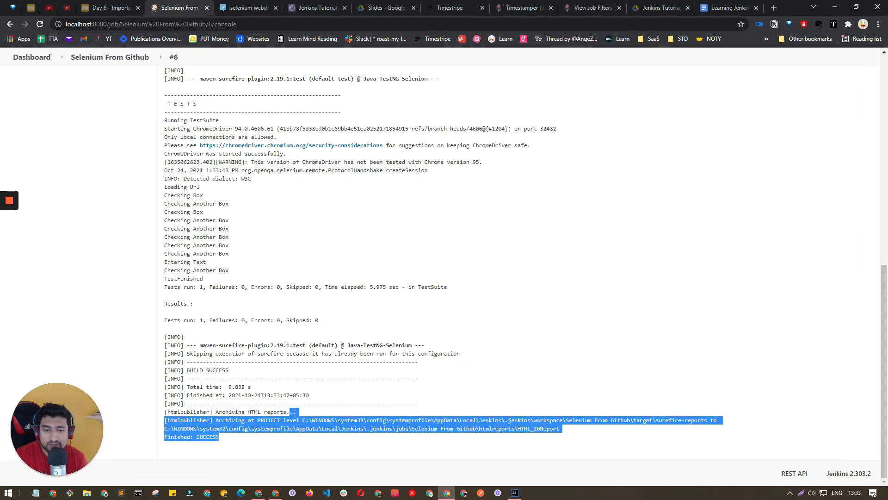
left_click(303, 339)
scroll(301, 341, "up", 10)
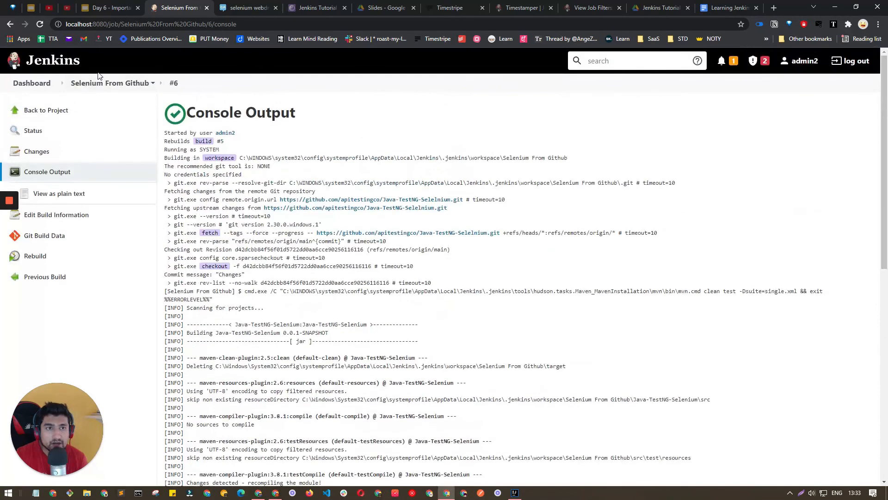
left_click(116, 88)
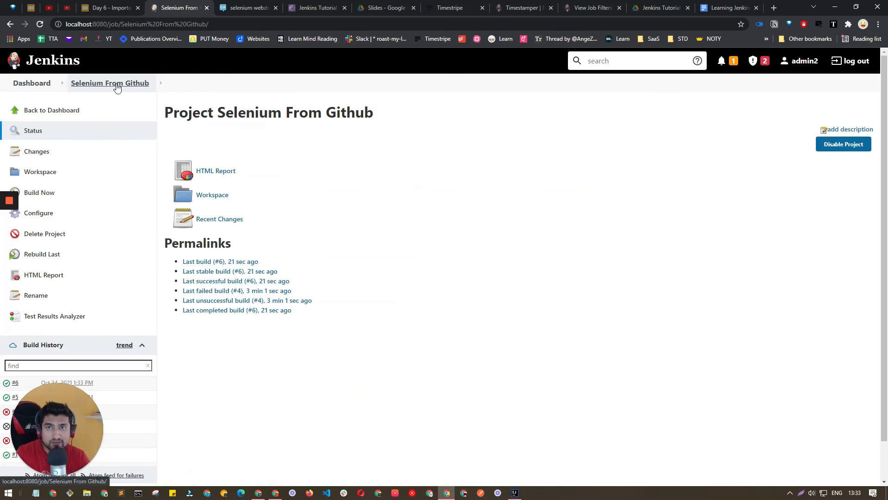
Review the How to Push the Code to Github? section in the Google Docs notes and the Jenkins Tutorial folder in Google Drive
left_click(722, 5)
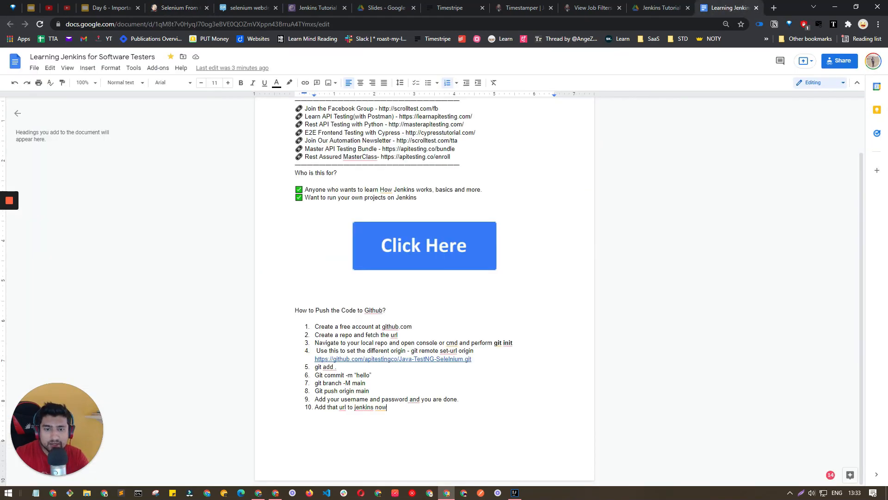
triple_click(349, 309)
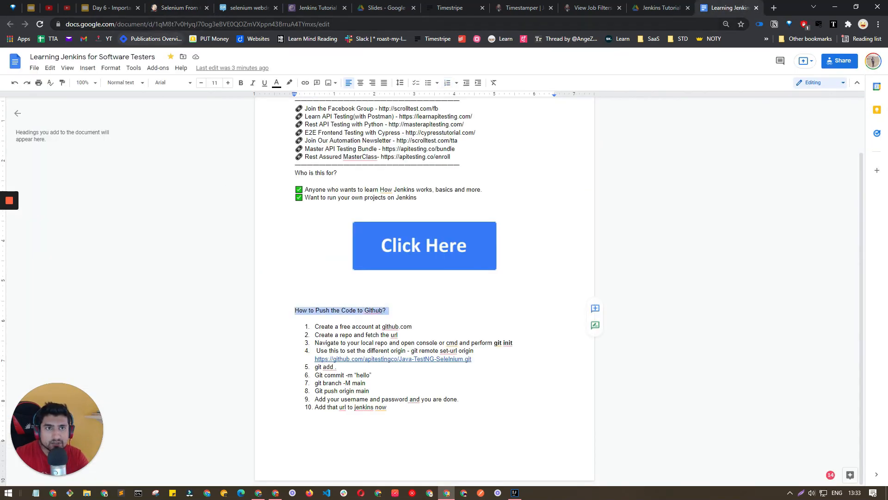
left_click(215, 24)
left_click(668, 8)
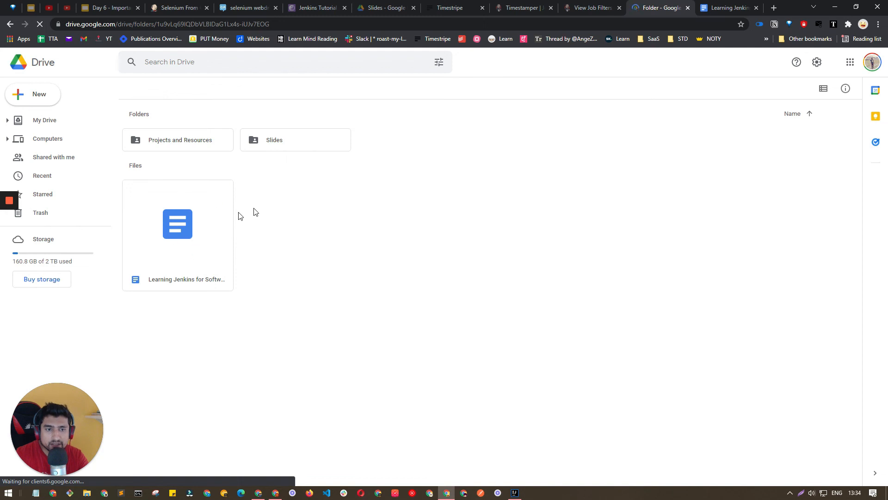
left_click(715, 9)
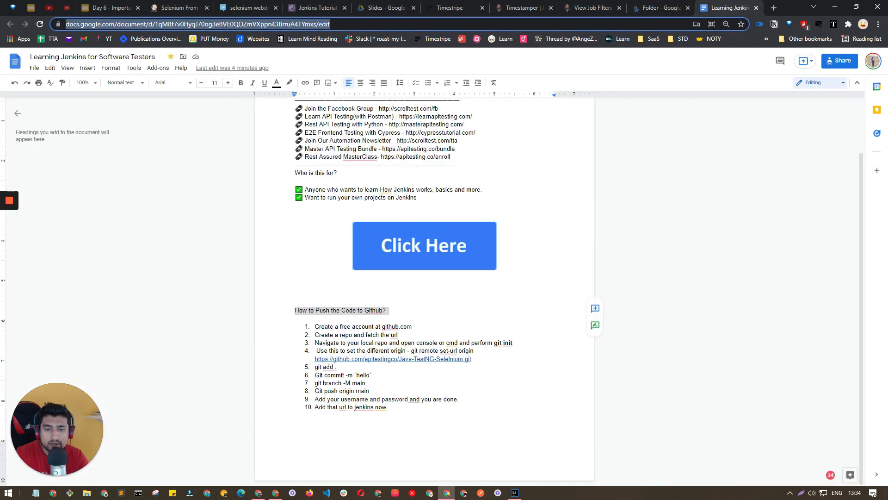
left_click(650, 12)
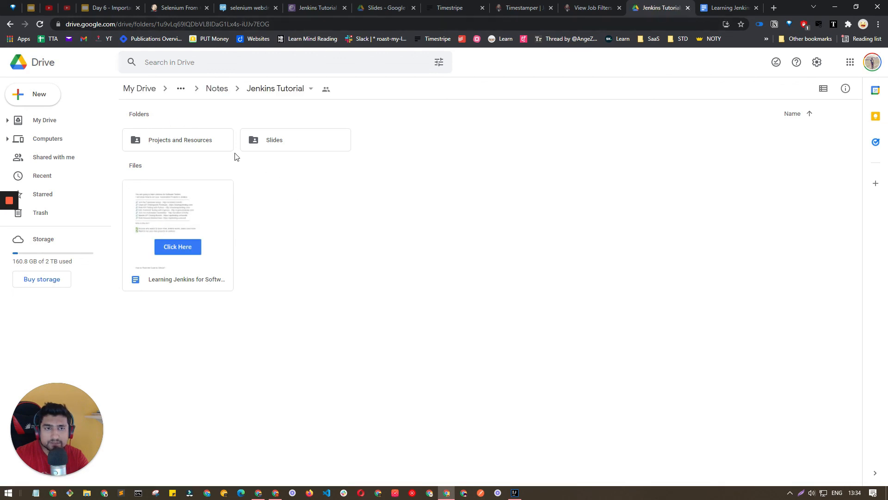
left_click(284, 90)
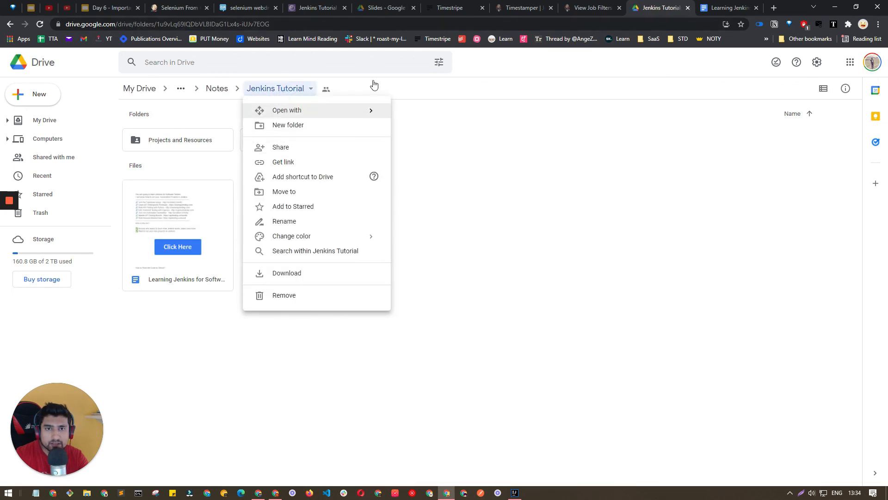
Start a new list item after "Add that url to jenkins now" in the Learning Jenkins for Software Testers document
left_click(716, 9)
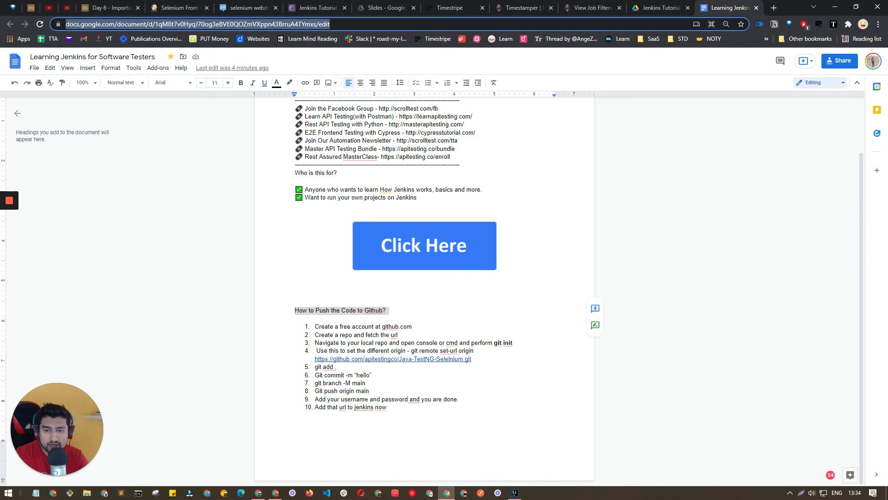
double_click(388, 407)
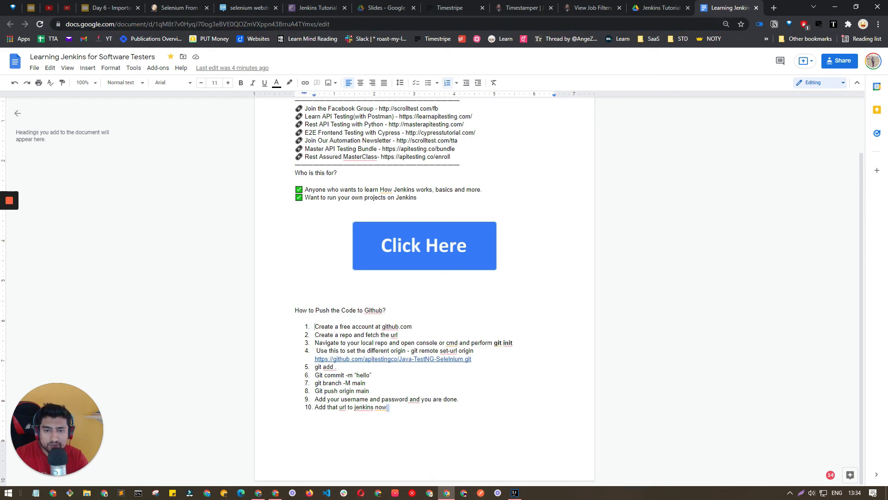
key("Return")
Switch to the Google Slides presentation Day 6 - Important Plugins for Jenkins as QA.pptx
left_click(177, 8)
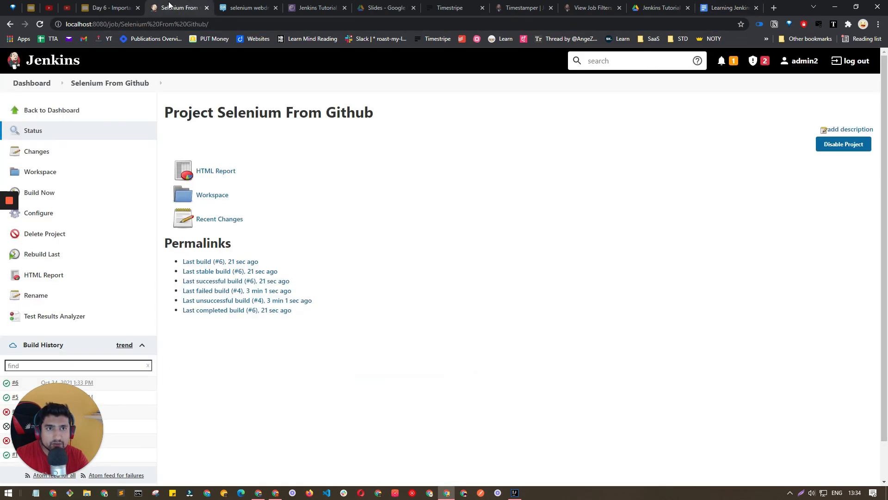
left_click(111, 8)
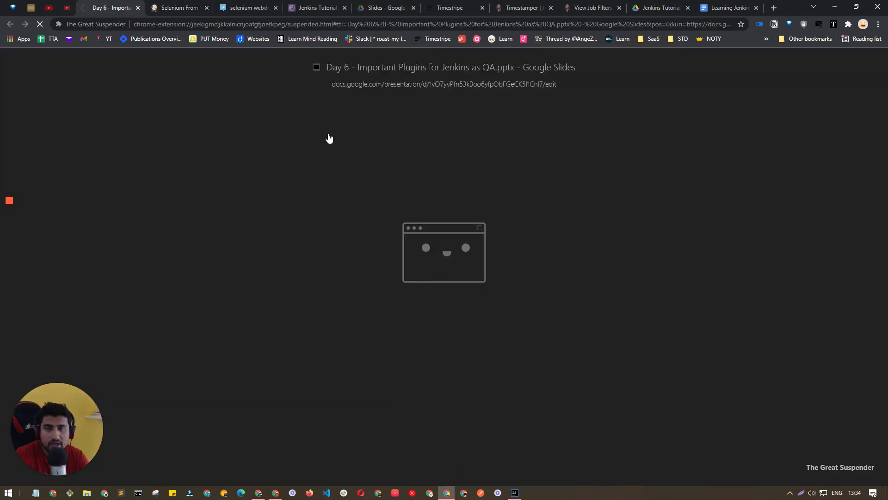